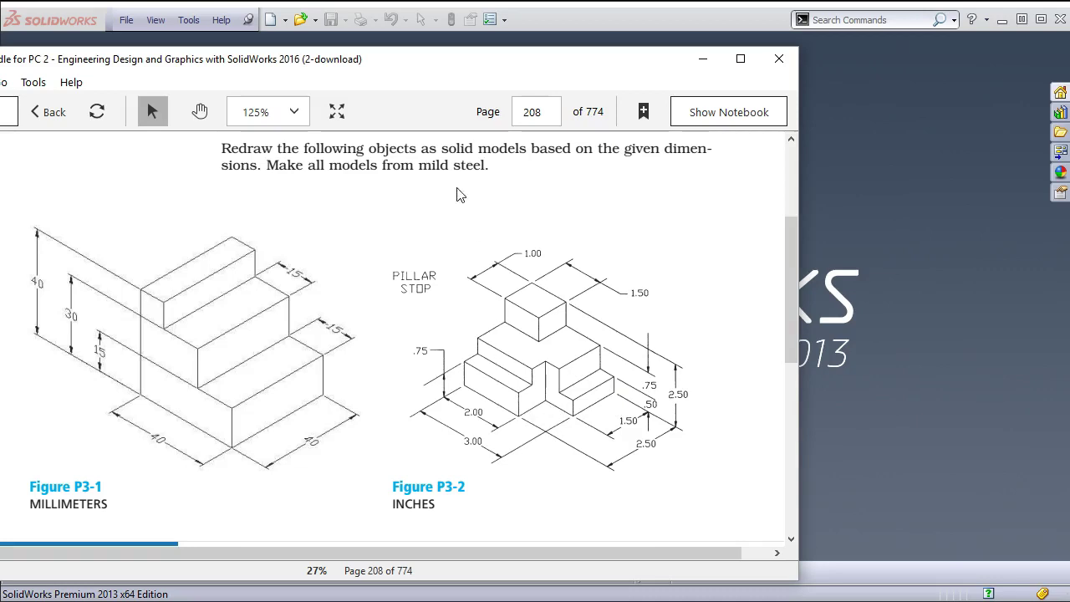
Drag the Kindle window showing the Pillar Stop figure off screen to reveal SolidWorks
left_click_drag(401, 59, 1069, 148)
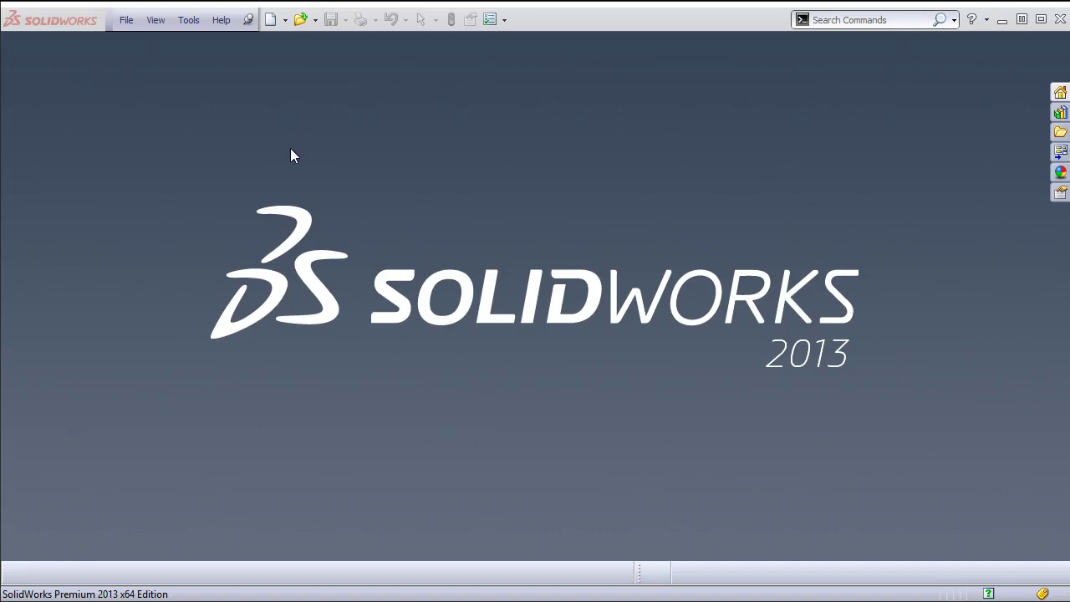
Create a new part document, Part2, from the Part template and select its Top Plane
left_click(269, 19)
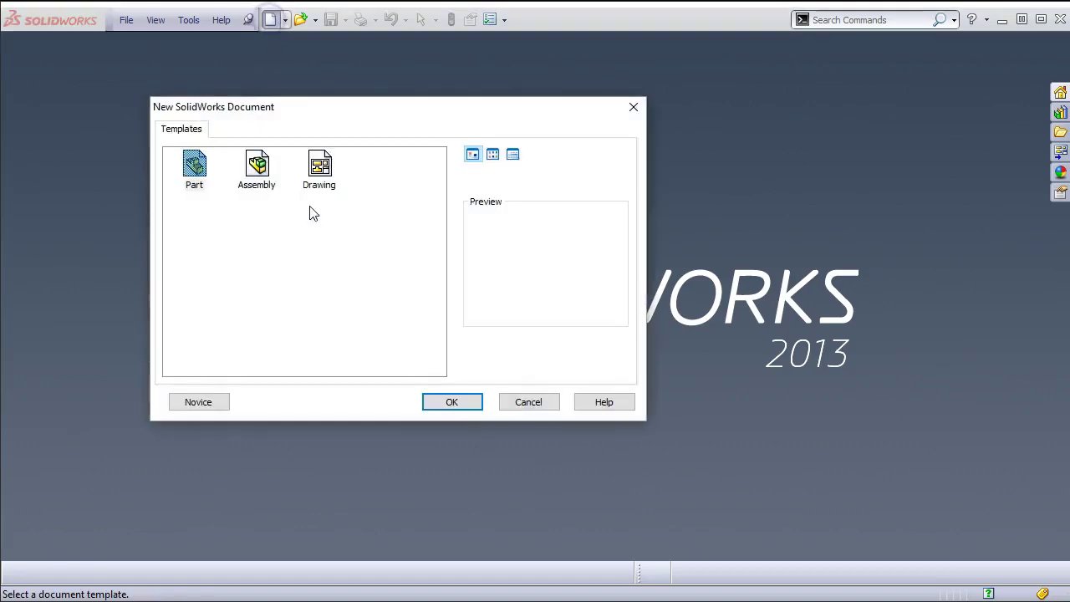
double_click(191, 167)
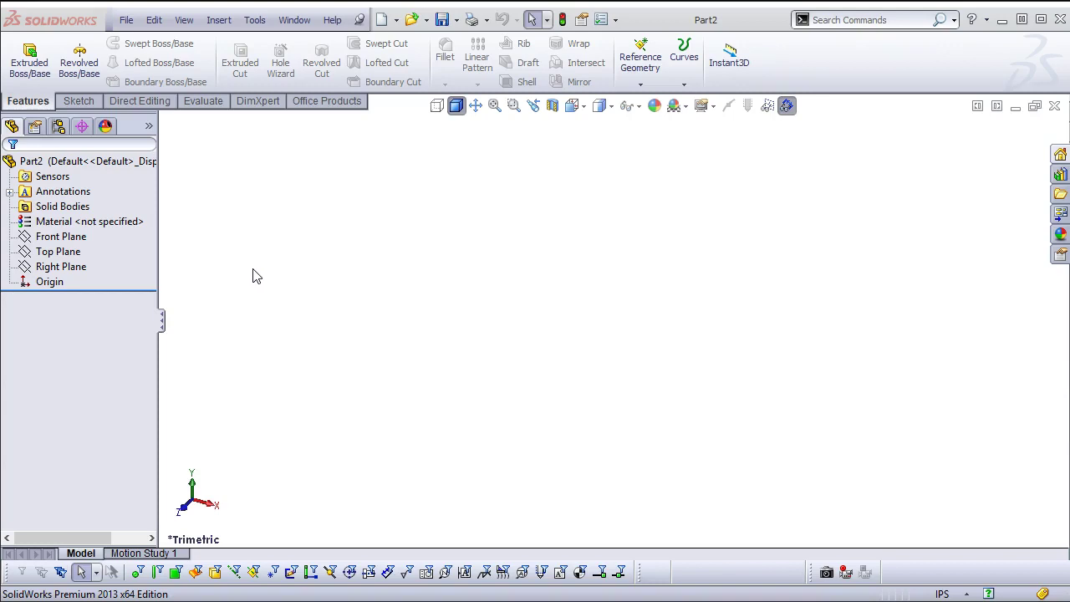
left_click(60, 251)
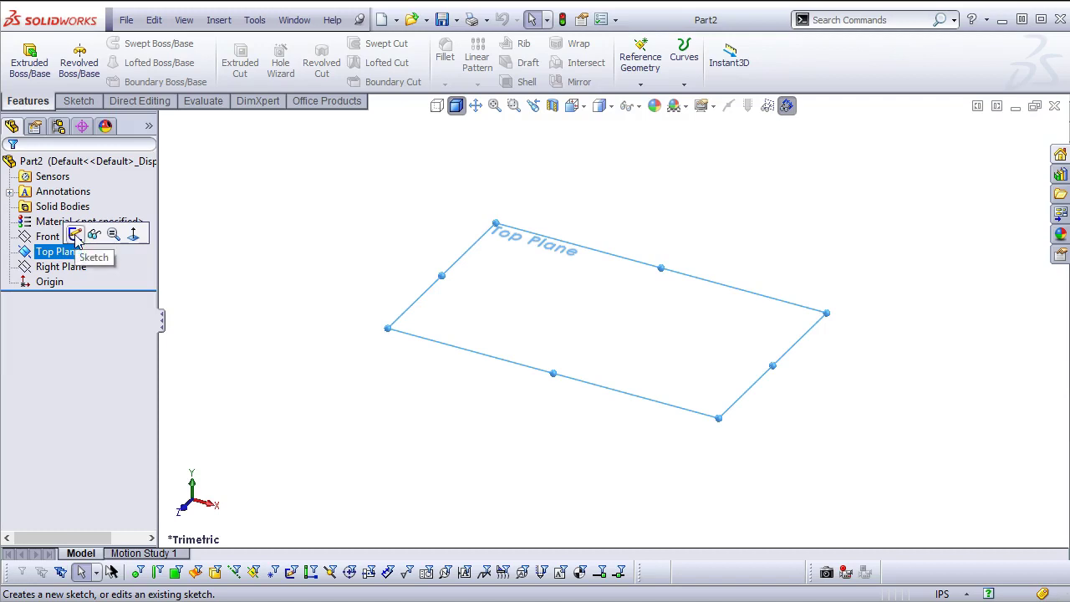
Start a sketch on the Top Plane and draw a corner rectangle from the origin
left_click(76, 237)
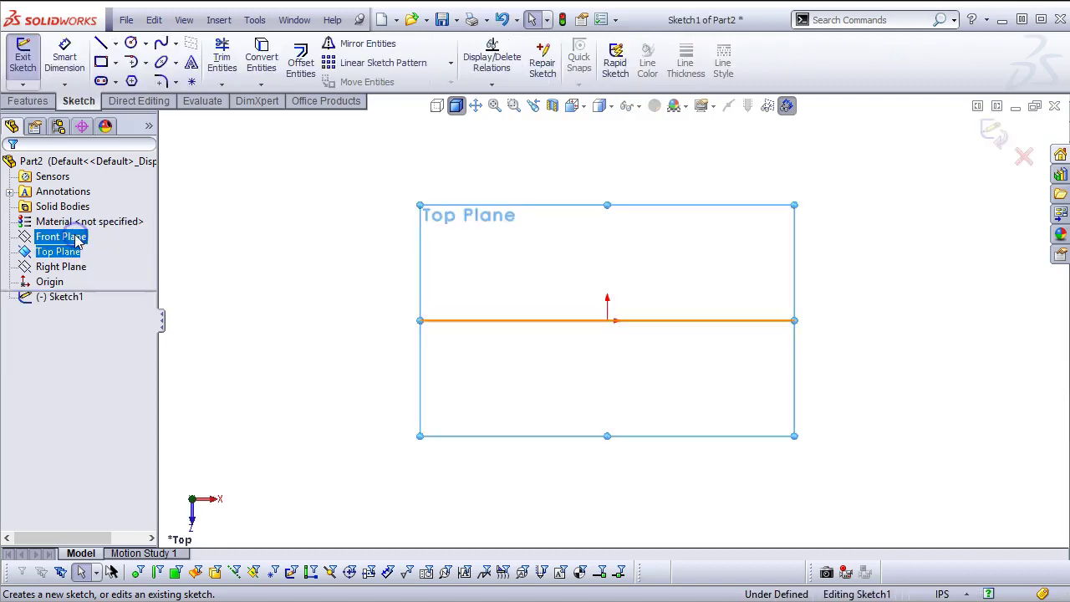
left_click(101, 62)
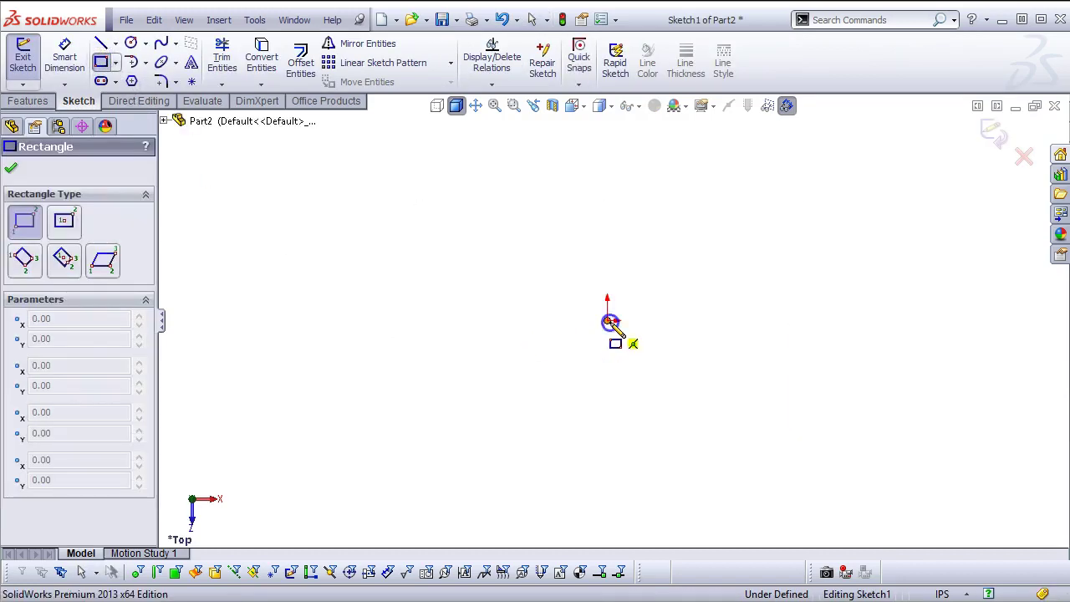
left_click_drag(607, 320, 760, 438)
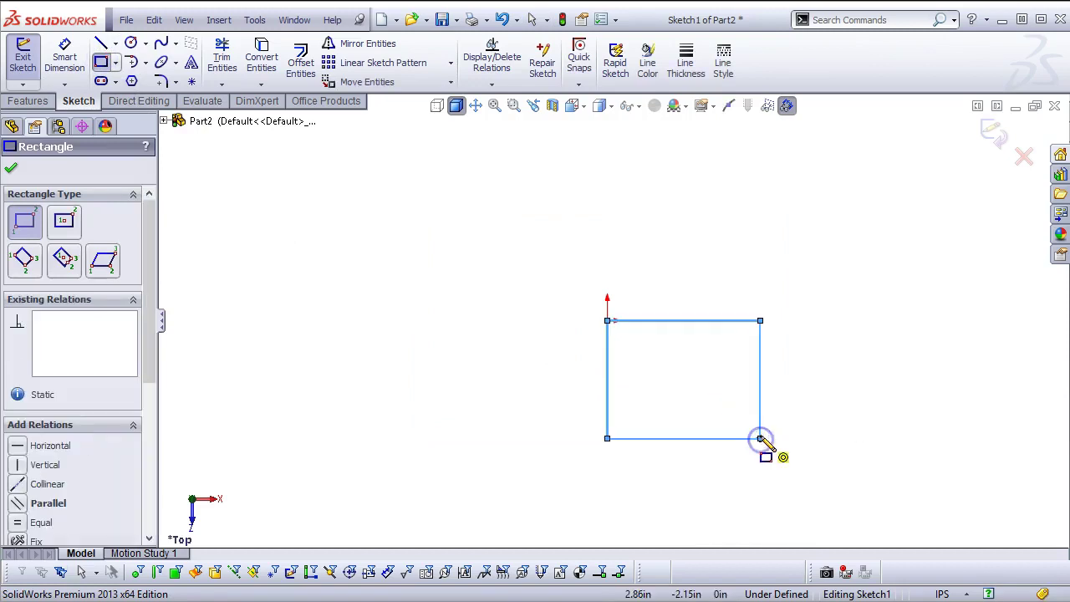
Draw two lines outlining a square notch at the rectangle's lower-right corner
right_click(822, 248)
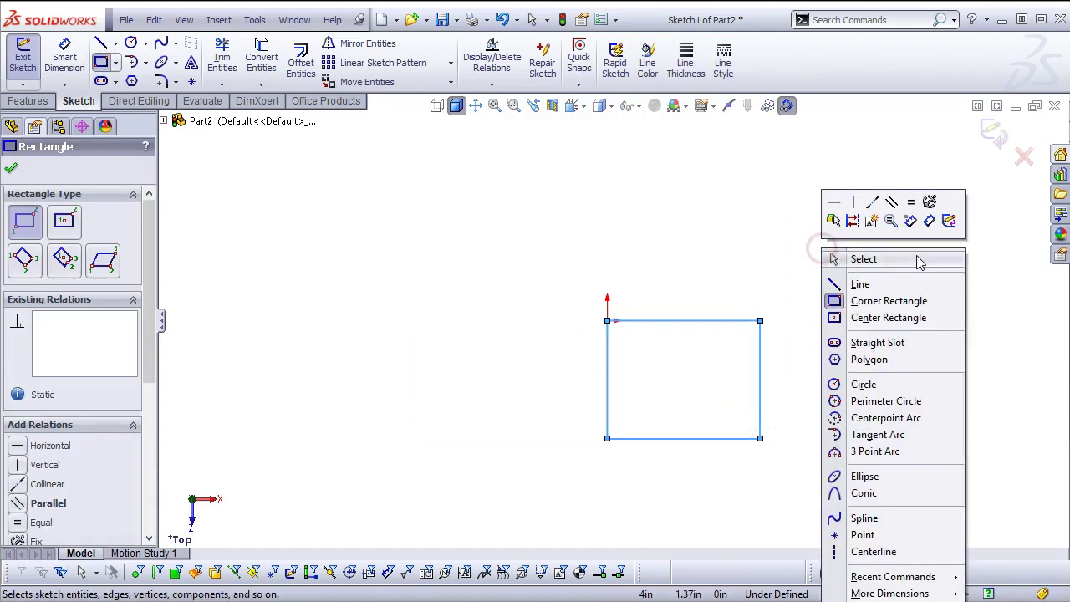
left_click(859, 284)
left_click(729, 438)
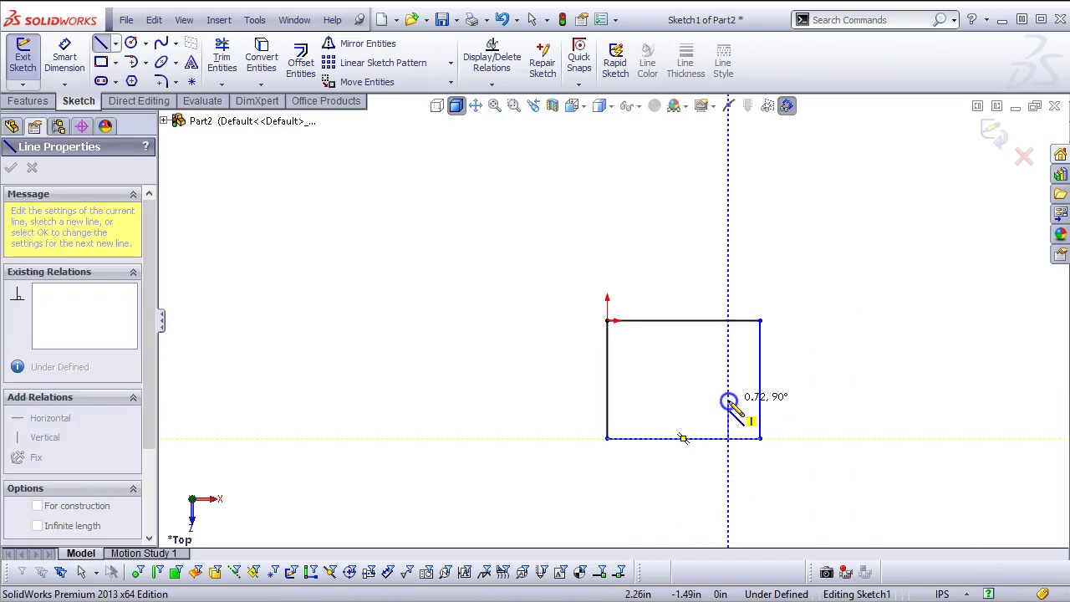
left_click(728, 402)
left_click(760, 402)
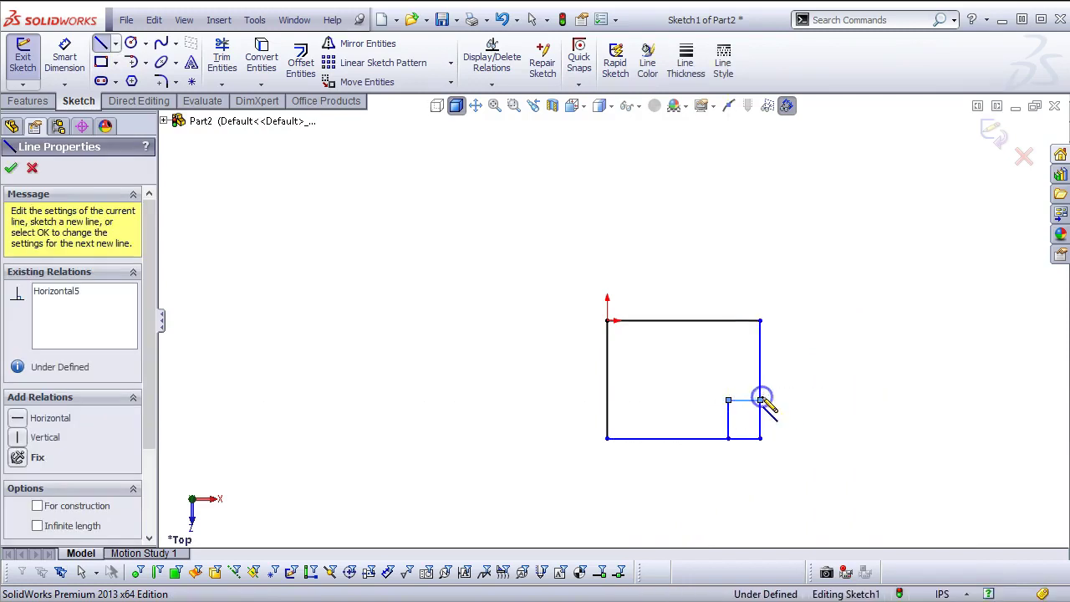
right_click(755, 254)
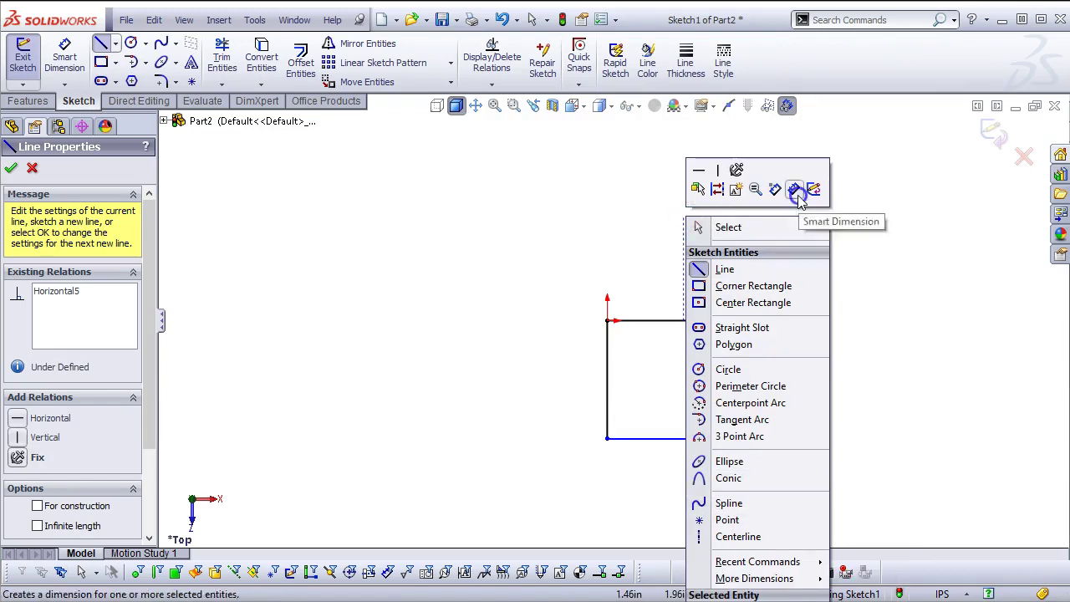
Dimension the rectangle 3.00 wide and 2.50 deep
left_click(801, 202)
left_click(710, 321)
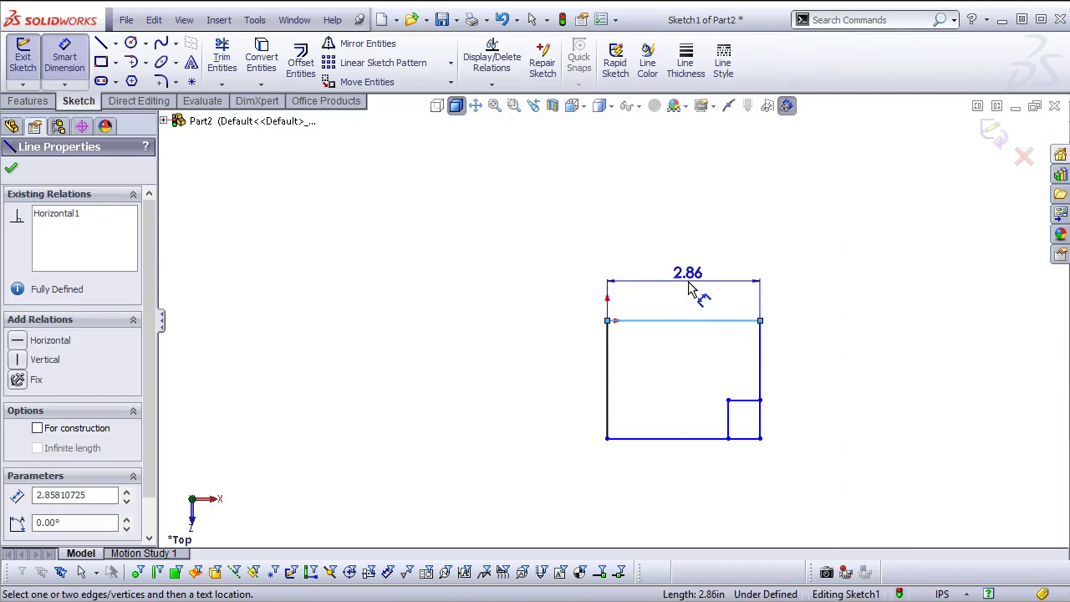
left_click(691, 286)
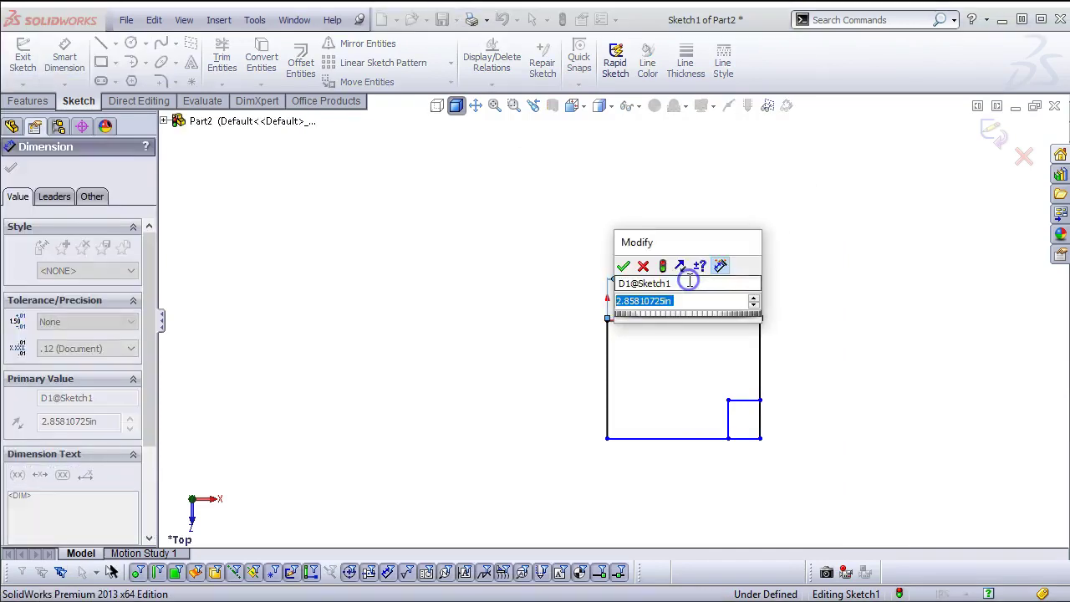
type("3")
key("Return")
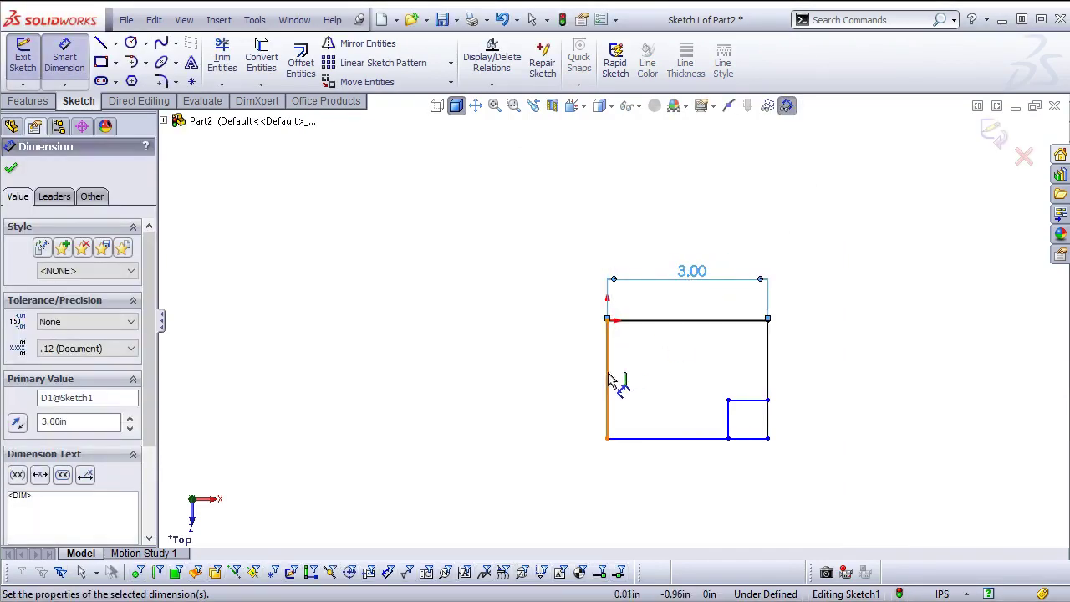
left_click(608, 376)
left_click(579, 378)
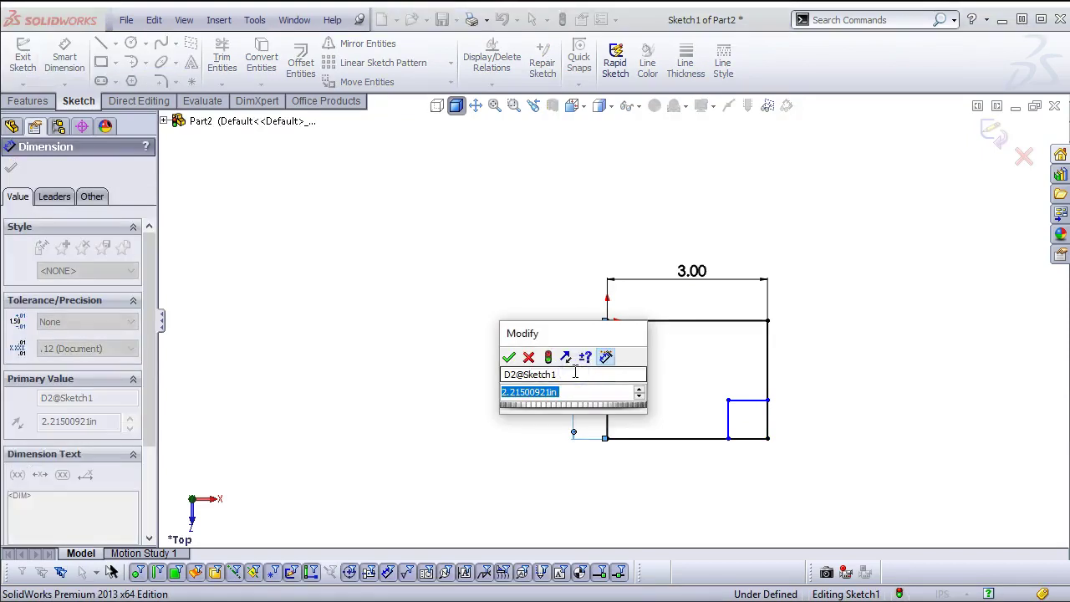
type("2.5")
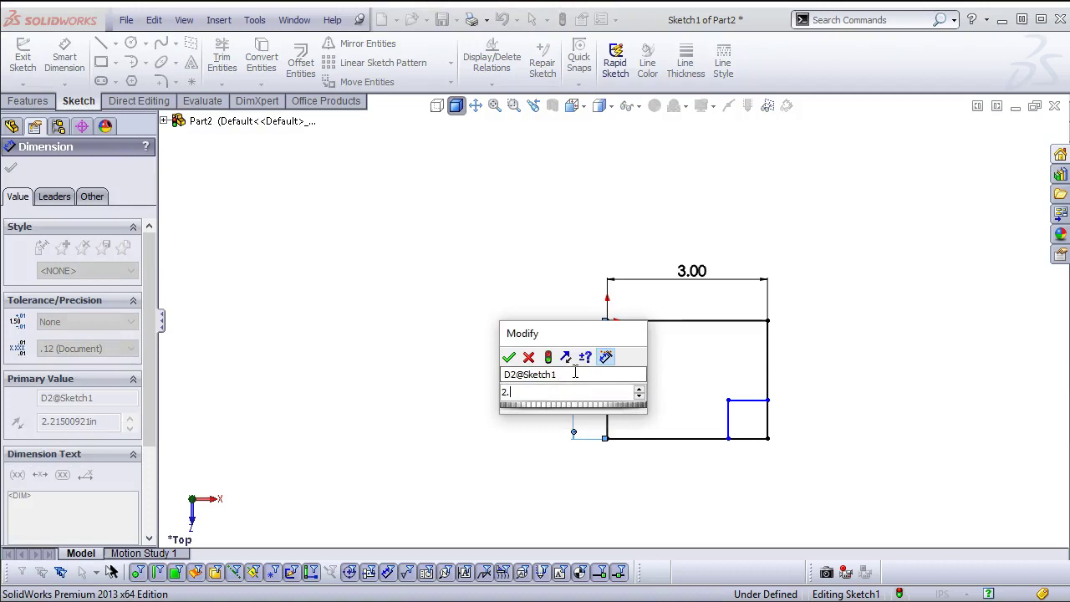
key("Return")
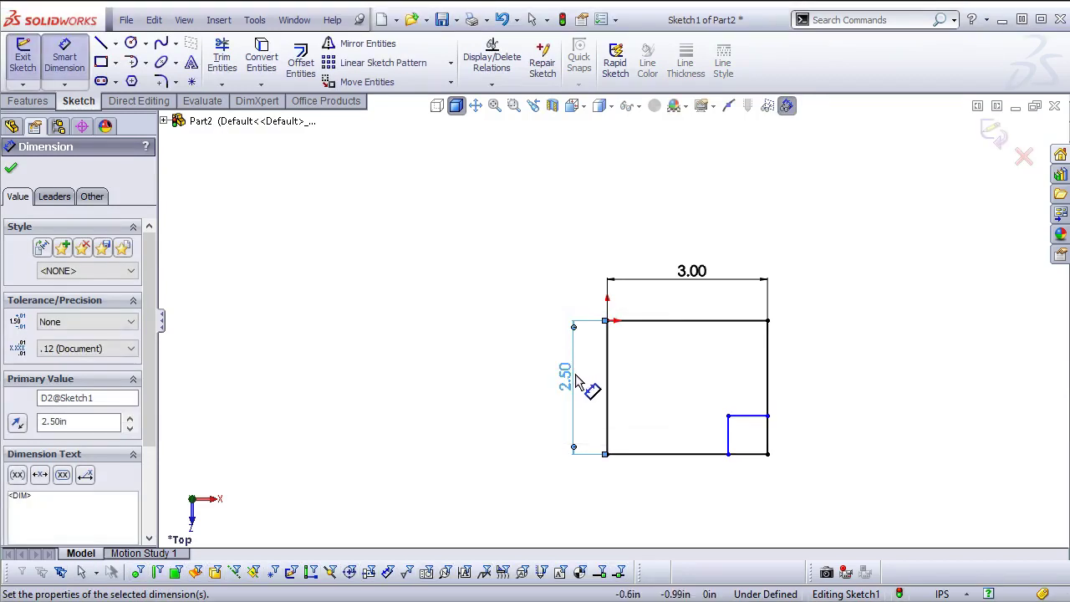
Locate the notch 2.00 from the left edge and 1.50 from the top edge
left_click(728, 439)
left_click(609, 432)
left_click(643, 498)
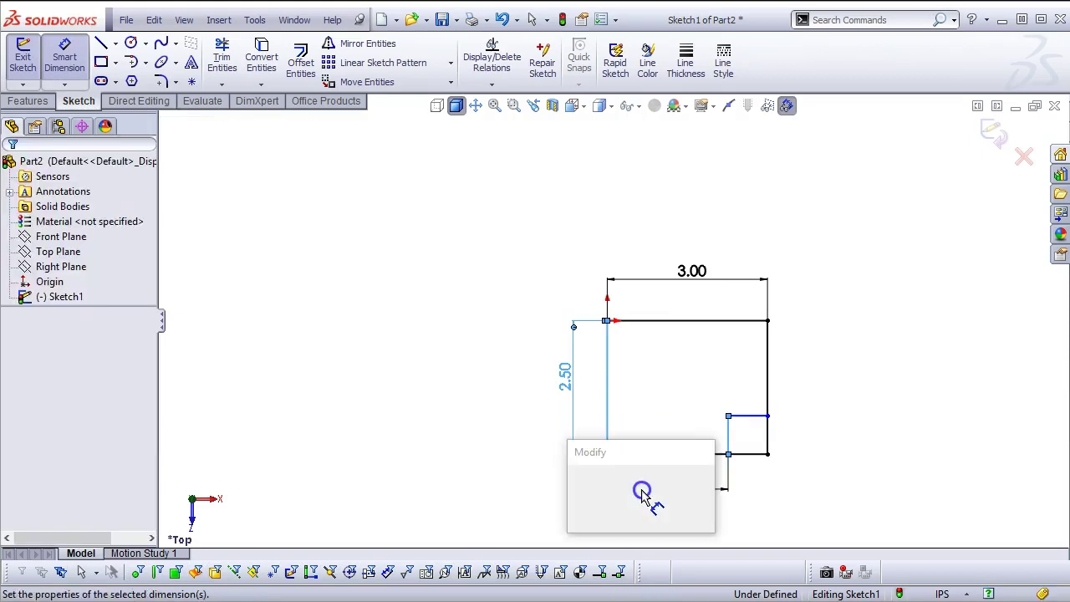
type("2")
key("Return")
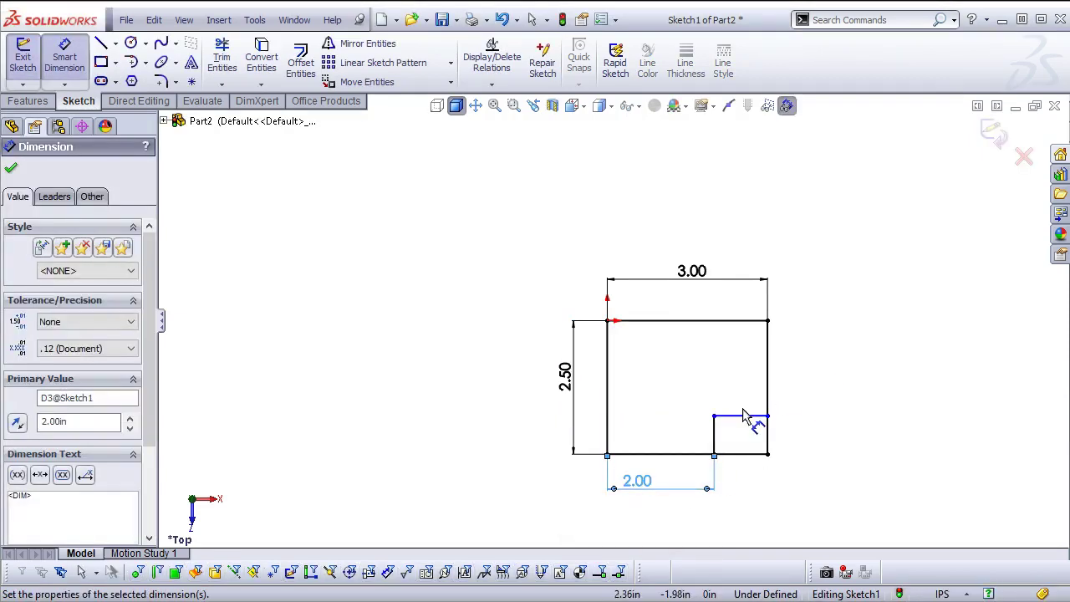
left_click(740, 426)
left_click(739, 415)
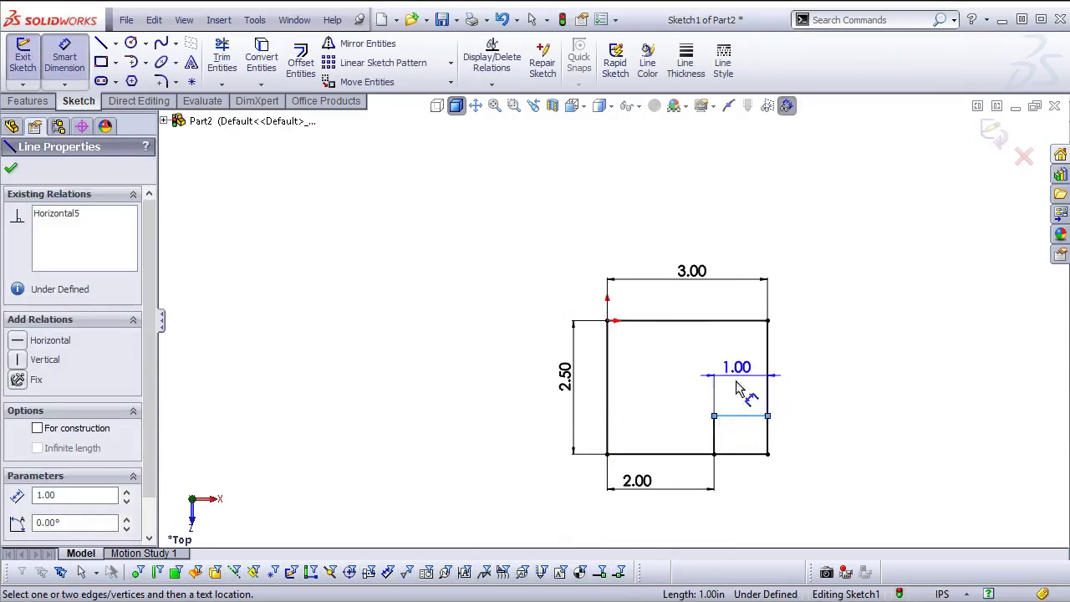
left_click(748, 321)
left_click(815, 370)
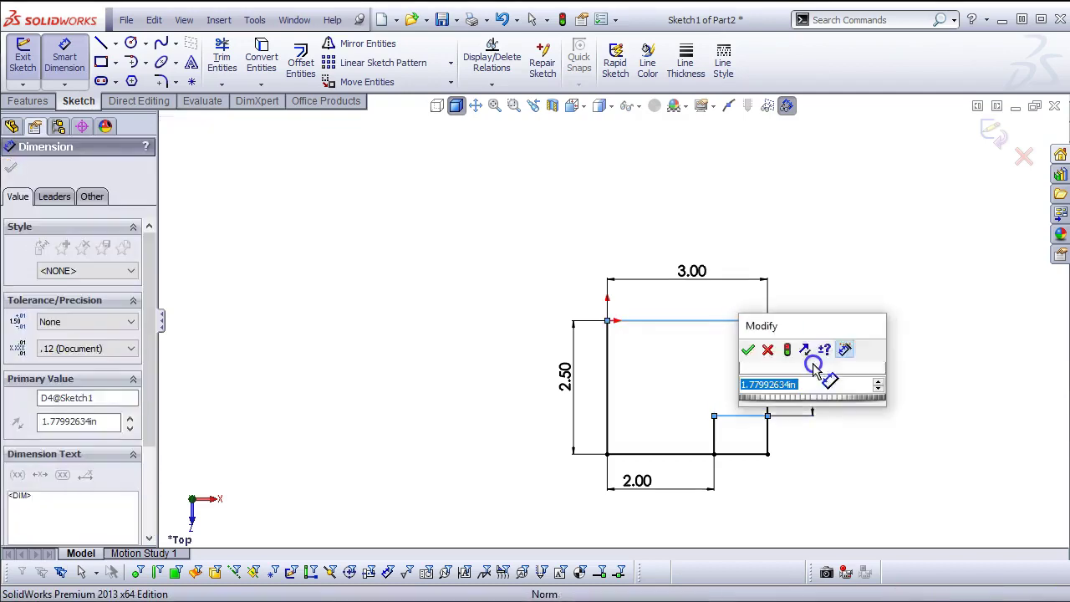
type("1.5")
key("Return")
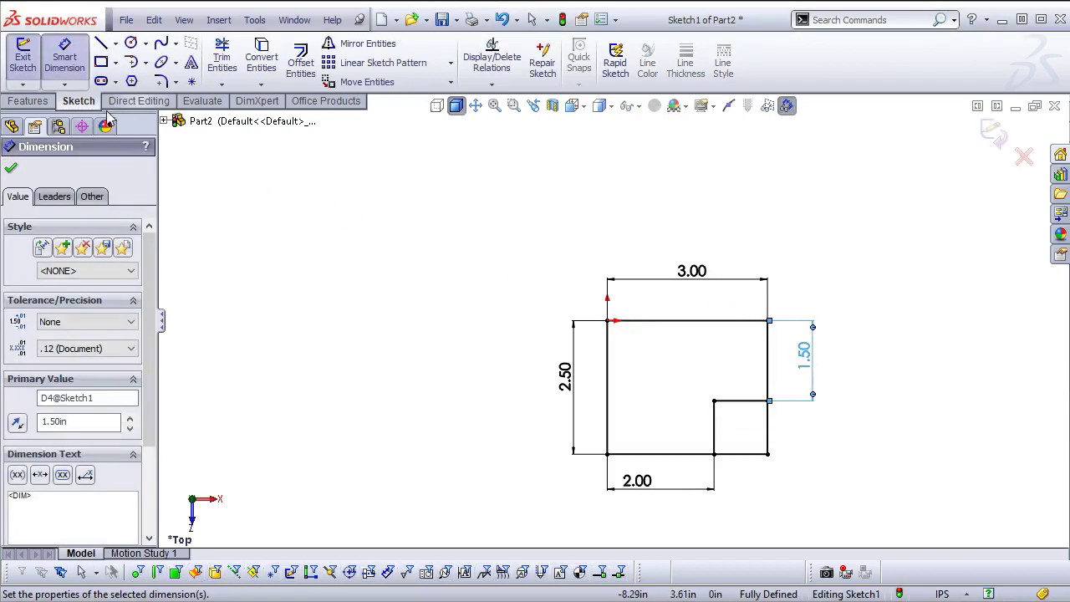
left_click(29, 100)
left_click(29, 67)
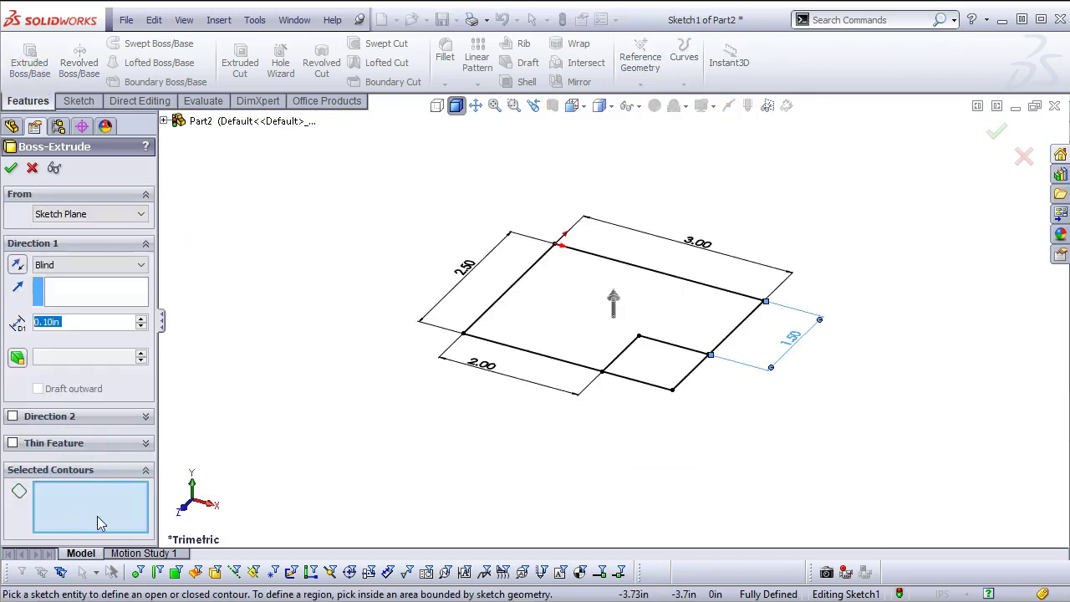
Extrude the notched region of Sketch1 to a depth of 2.5 in
left_click(517, 332)
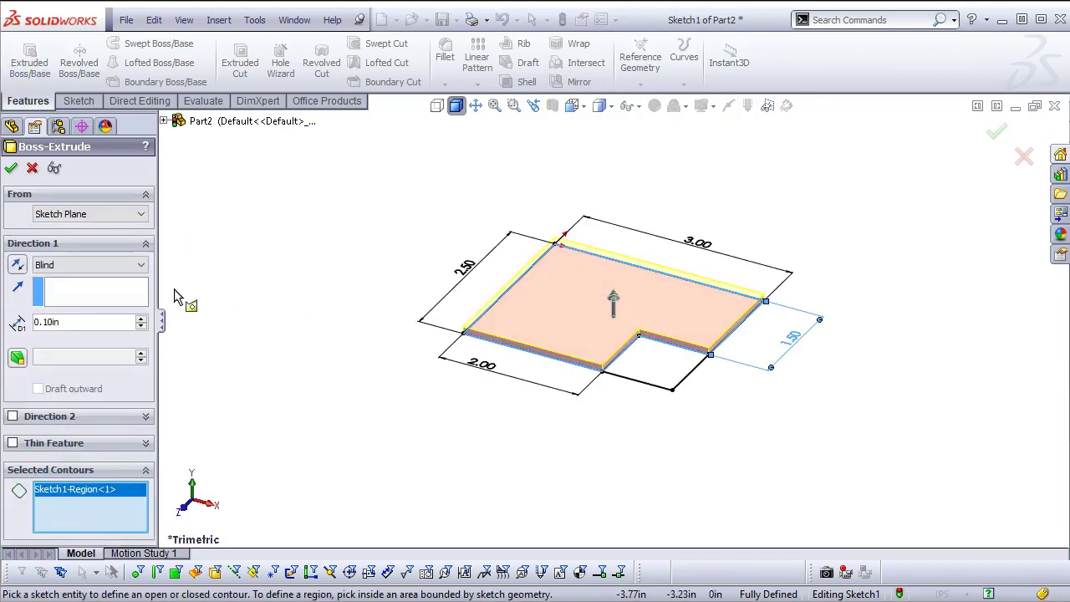
double_click(64, 322)
type("2.5")
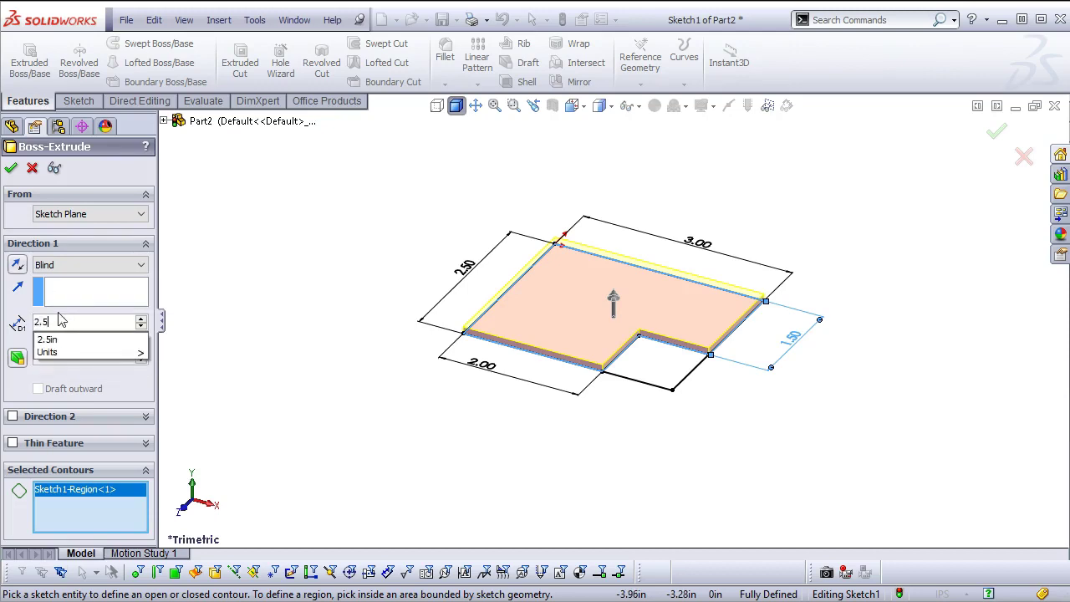
key("Return")
left_click(10, 168)
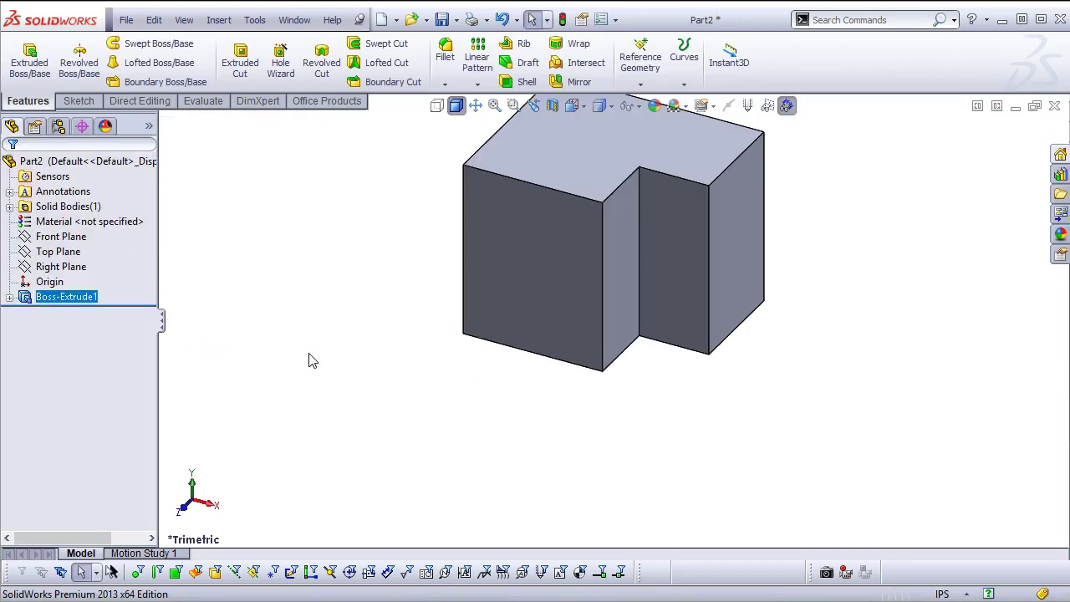
Open a new sketch on the block's large front face
left_click(72, 267)
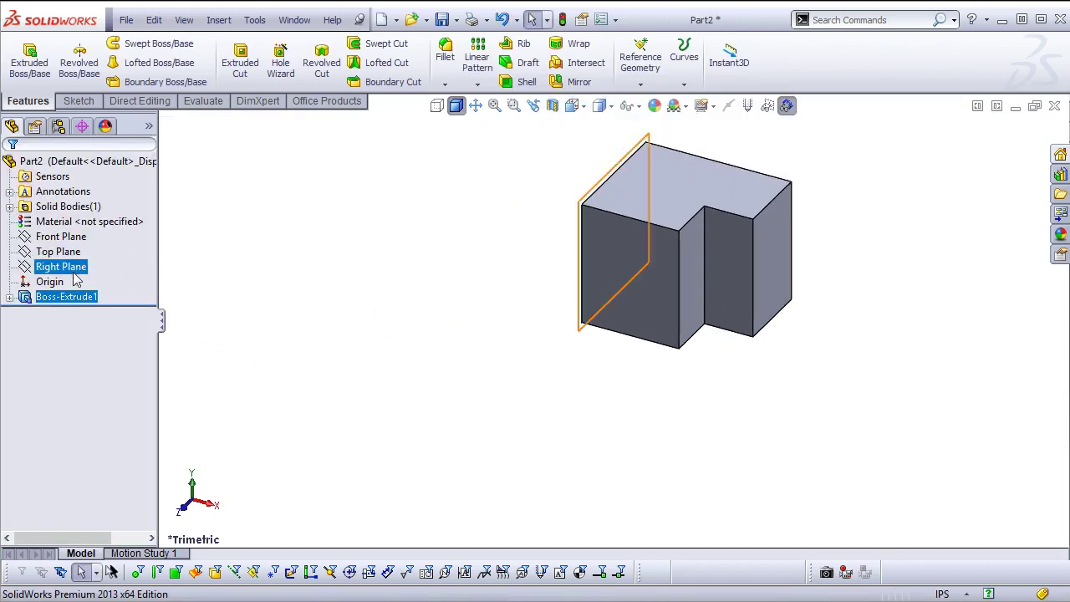
middle_click_drag(368, 377, 463, 386)
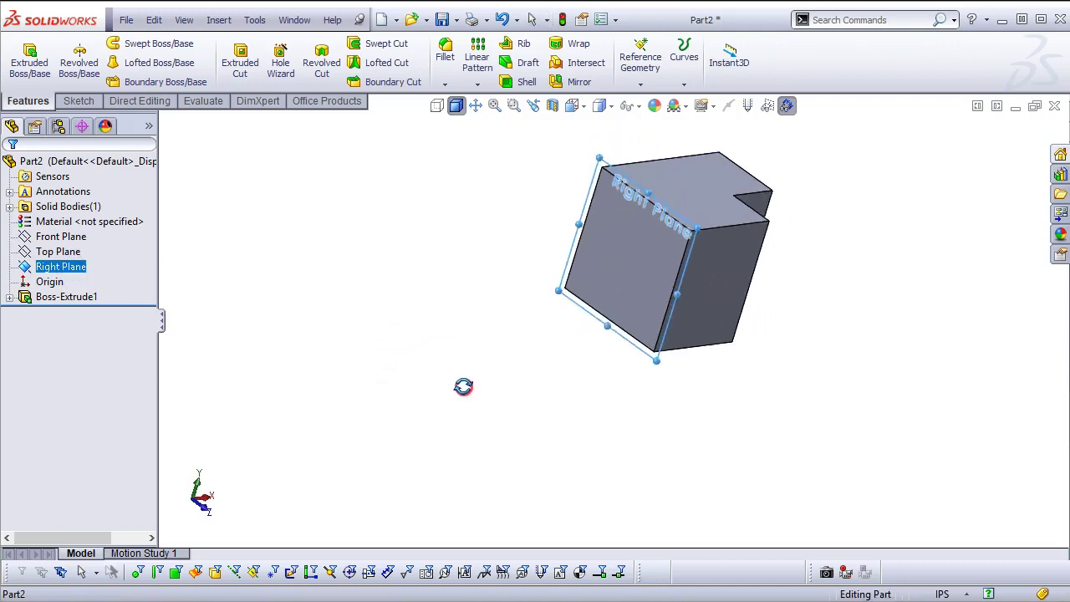
left_click(623, 283)
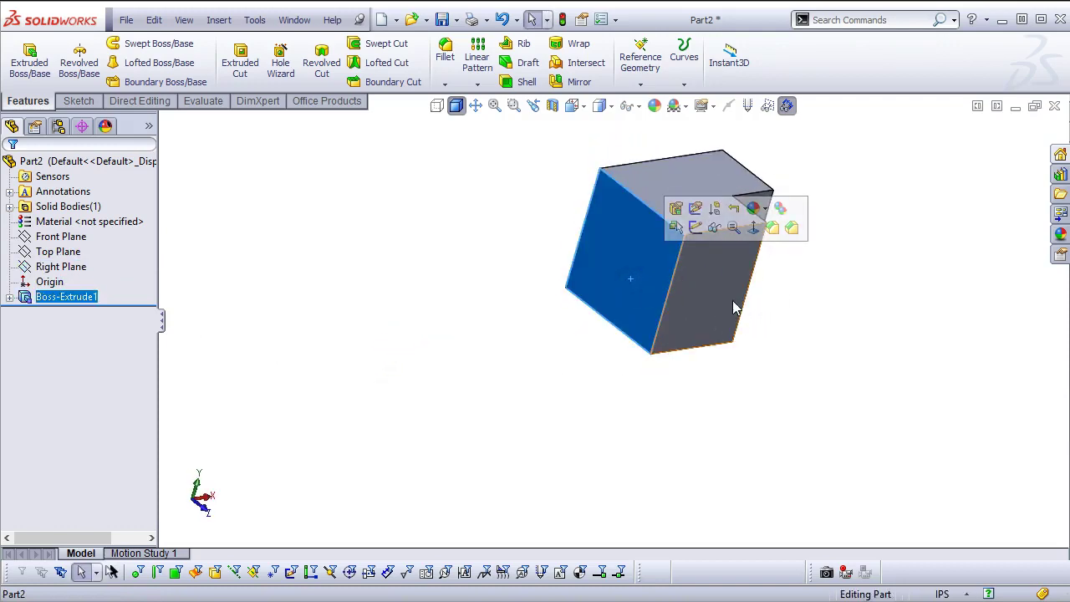
middle_click_drag(731, 308, 669, 285)
key("Escape")
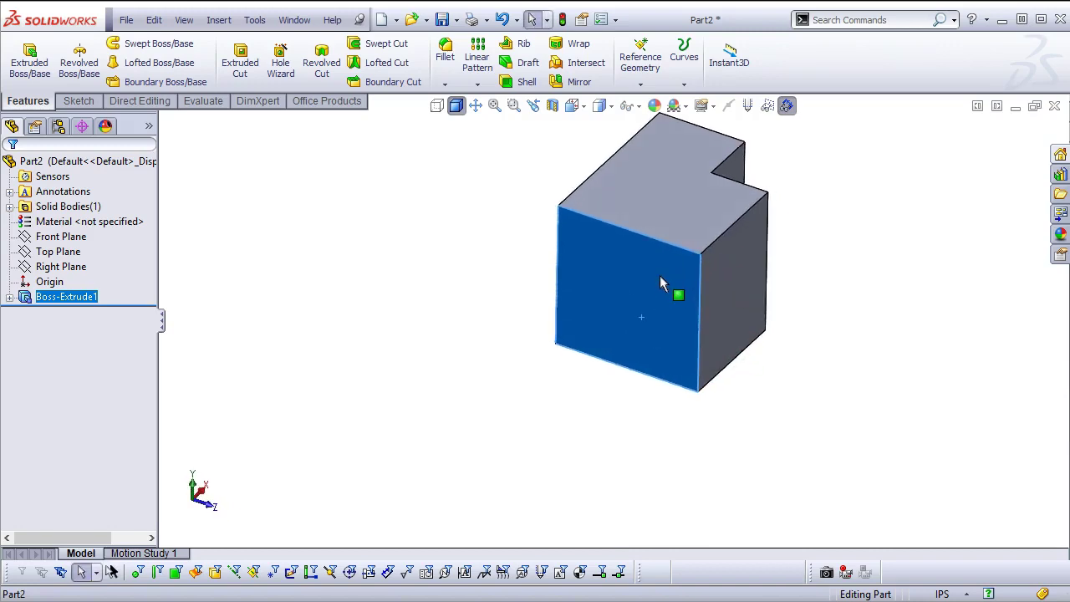
right_click(660, 283)
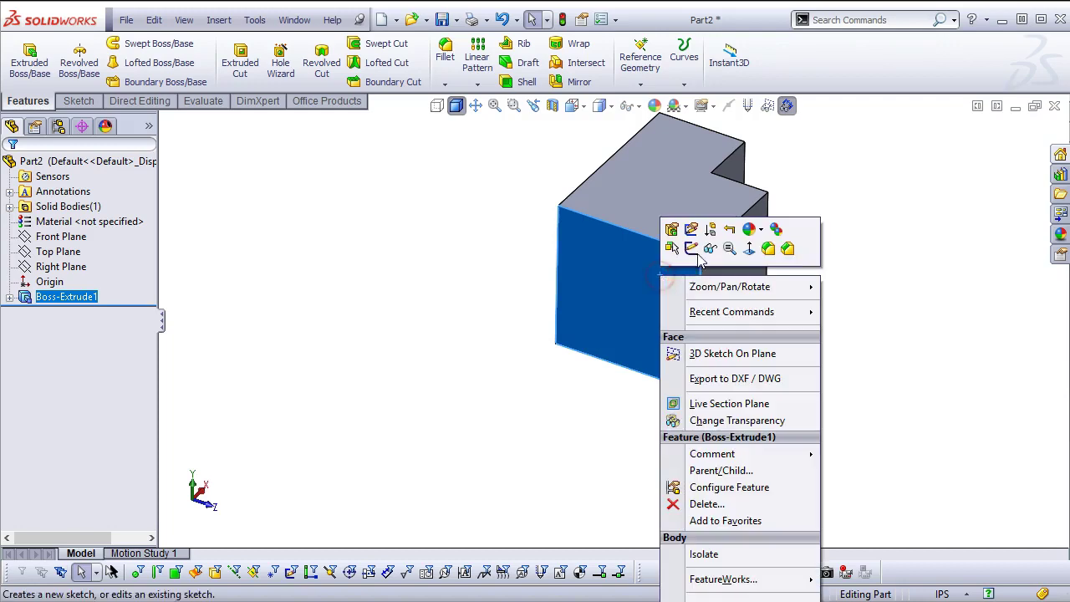
left_click(693, 249)
mouse_move(610, 237)
middle_mouse_down()
mouse_move(669, 223)
mouse_move(676, 203)
mouse_move(666, 209)
mouse_move(662, 185)
middle_mouse_up()
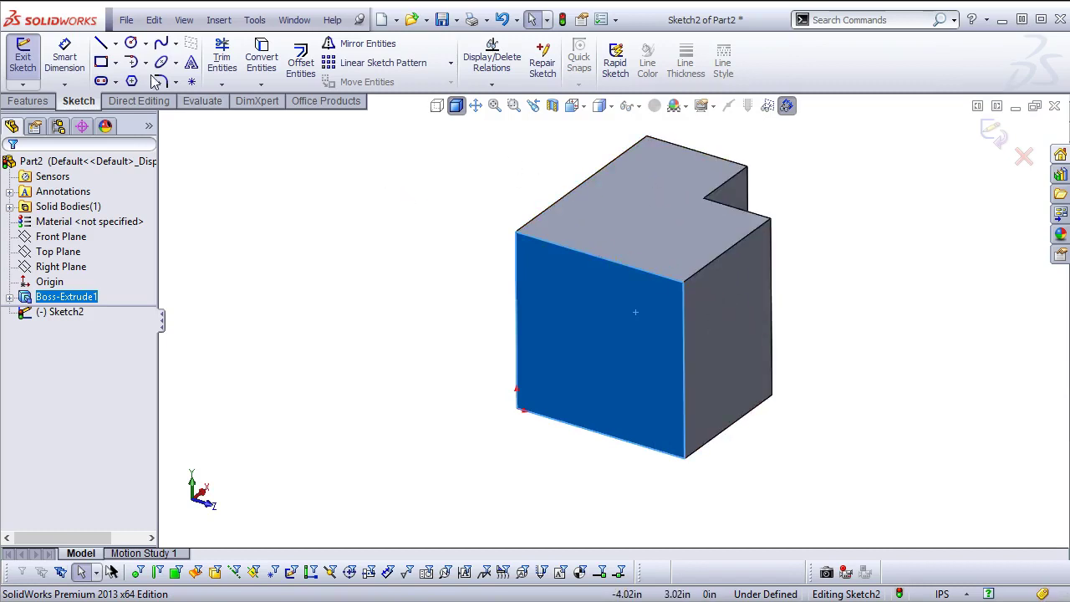
Draw a four-line stepped chain from the top edge down the right edge, with its last line vertical
left_click(101, 44)
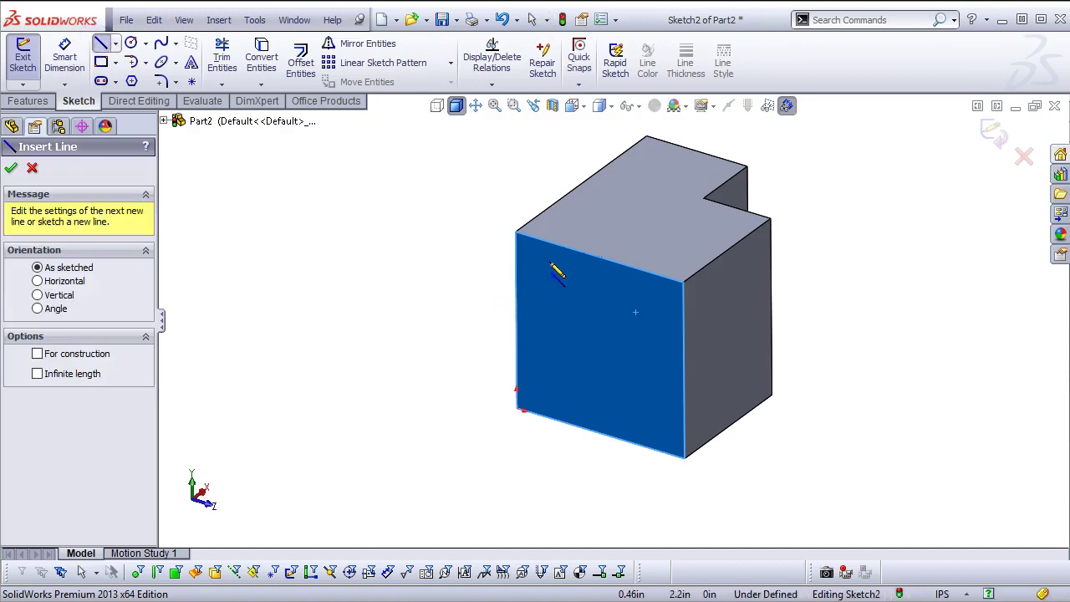
left_click(516, 233)
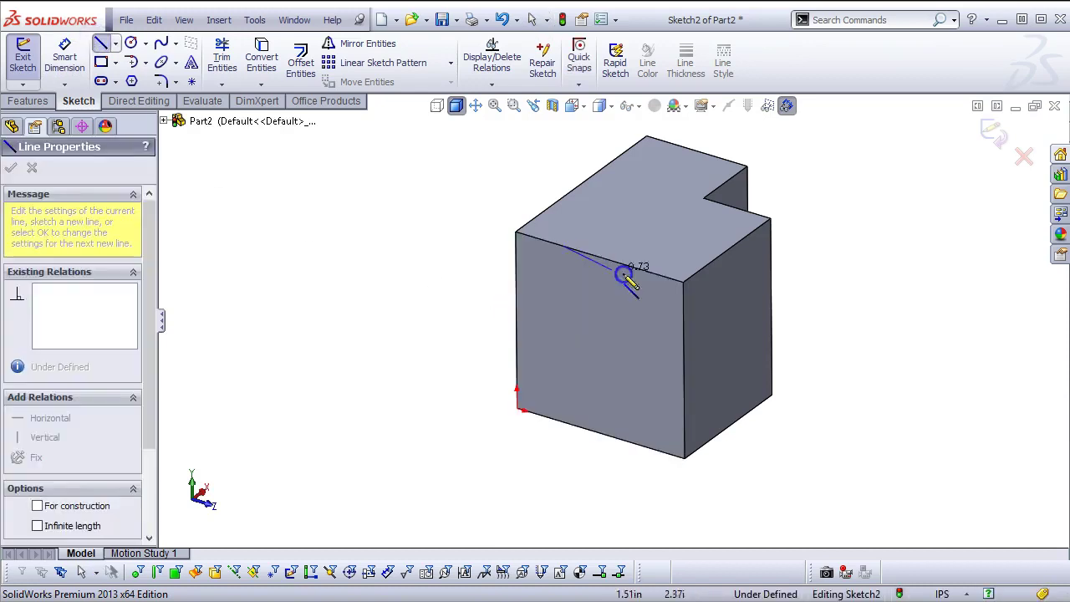
left_click(683, 284)
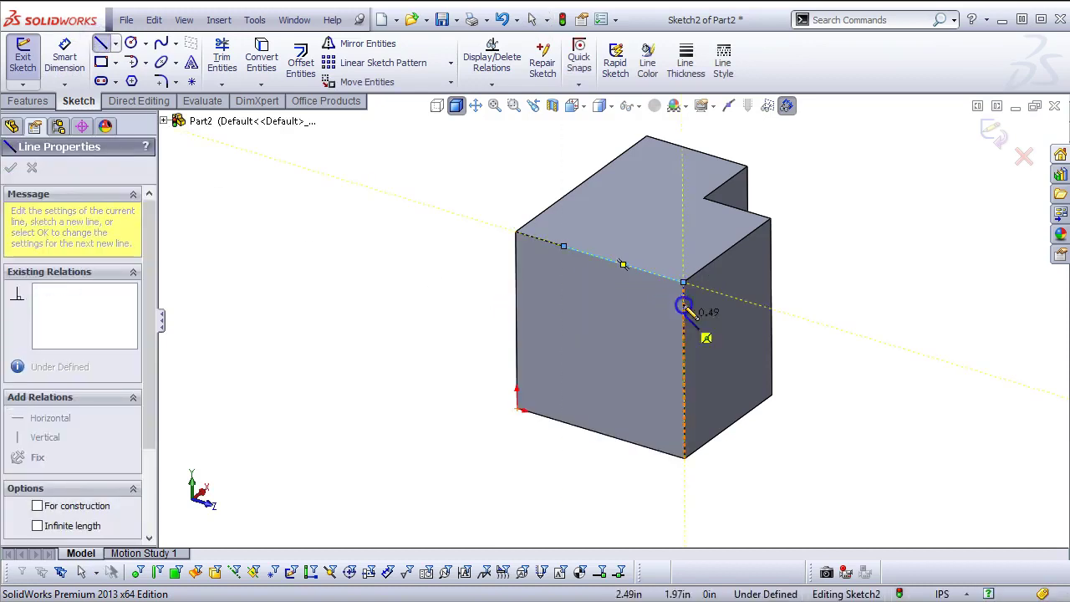
left_click(683, 412)
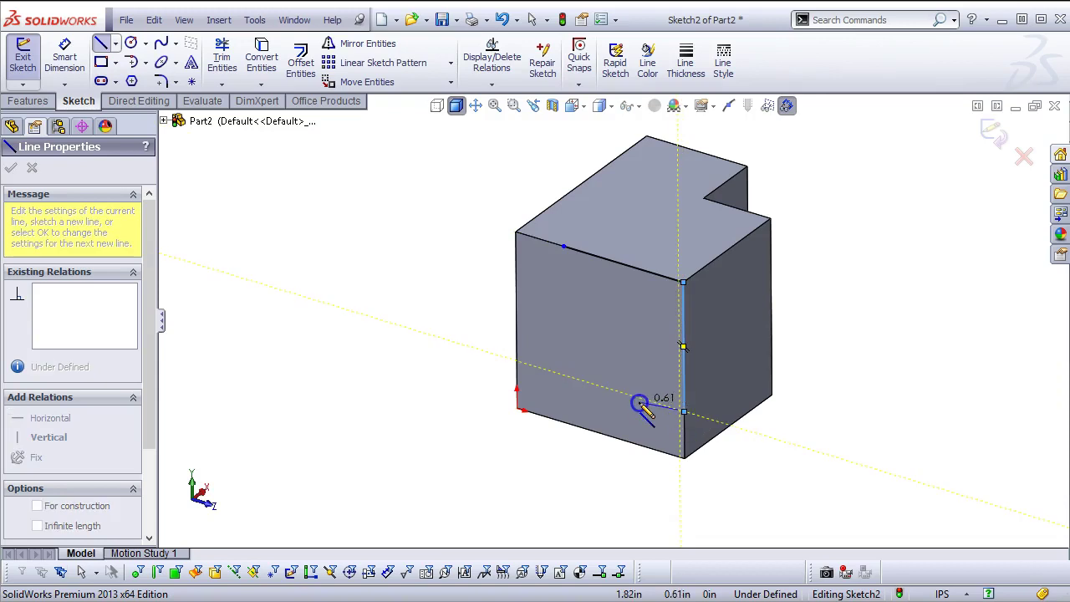
left_click(640, 398)
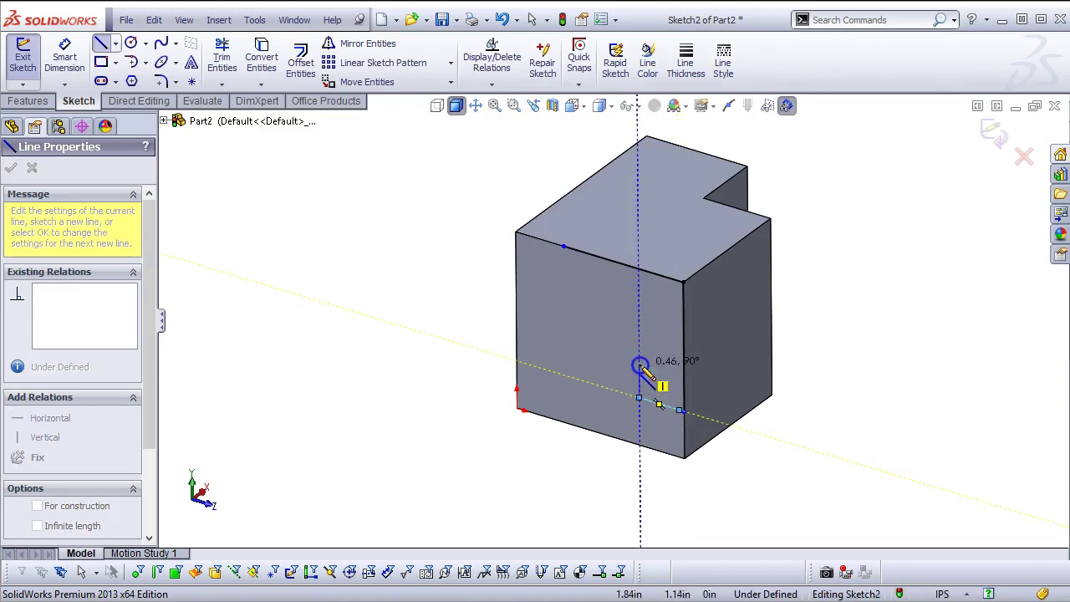
left_click(639, 357)
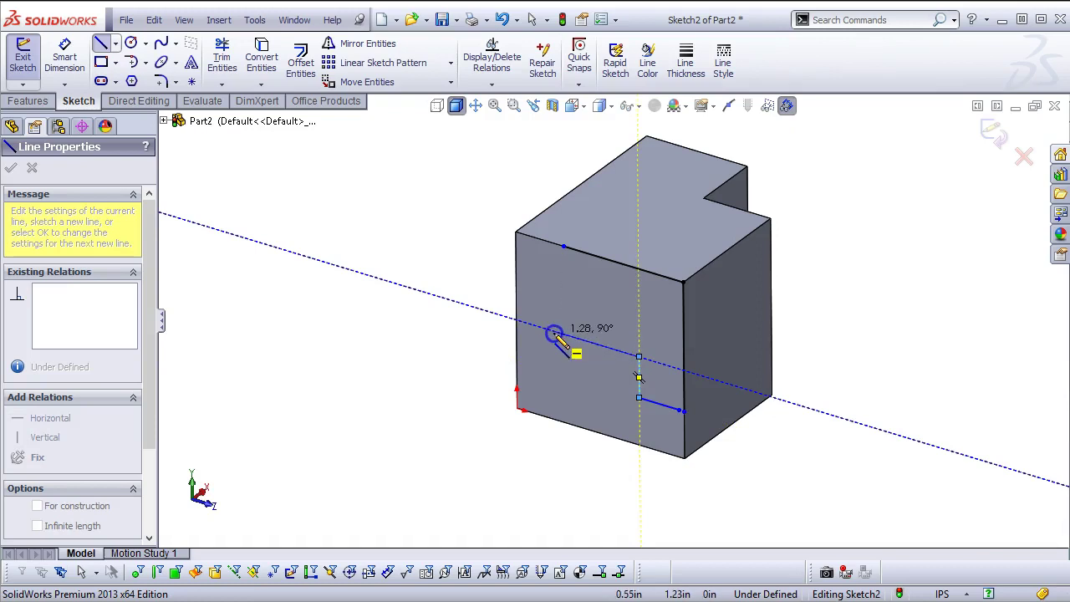
left_click(553, 332)
double_click(563, 247)
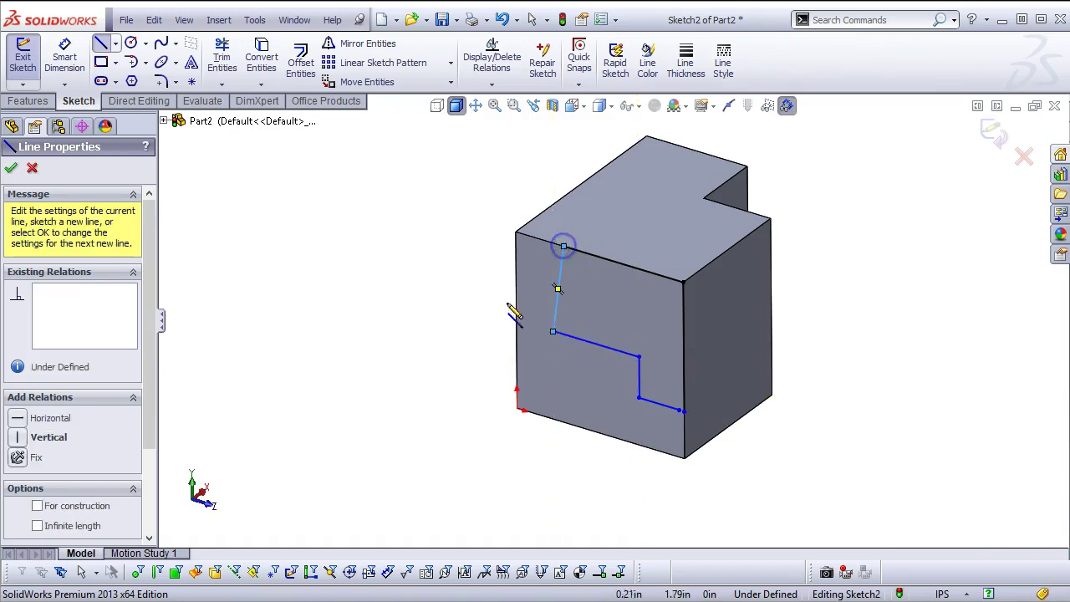
left_click(17, 437)
right_click(333, 328)
left_click(365, 336)
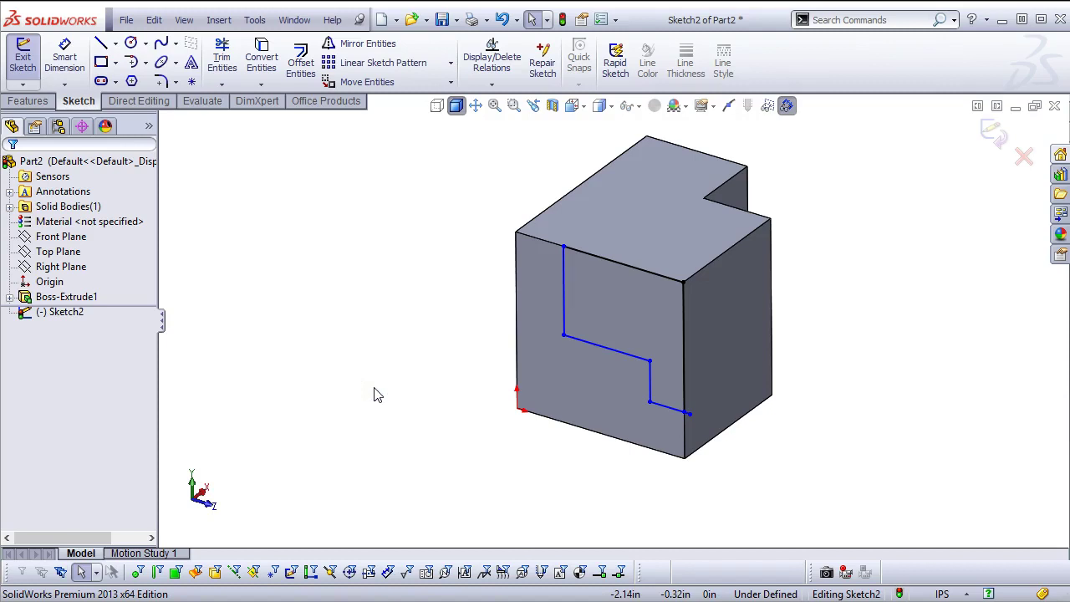
In Left view, snap the line endpoint to the right edge and dimension the lower step 0.75 high
key("ctrl+4")
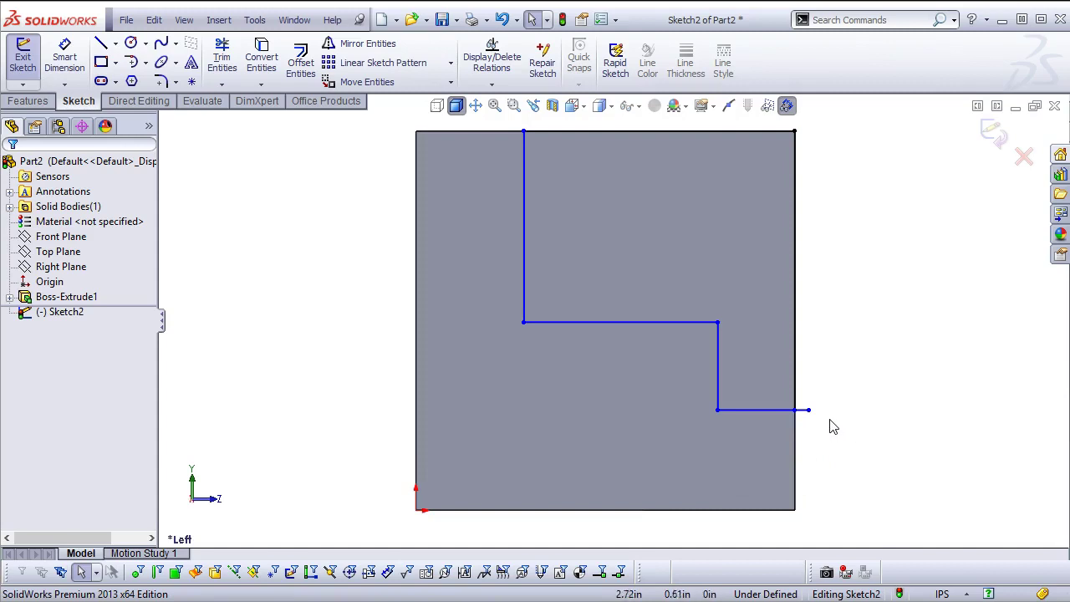
left_click_drag(811, 414, 794, 395)
right_click(867, 241)
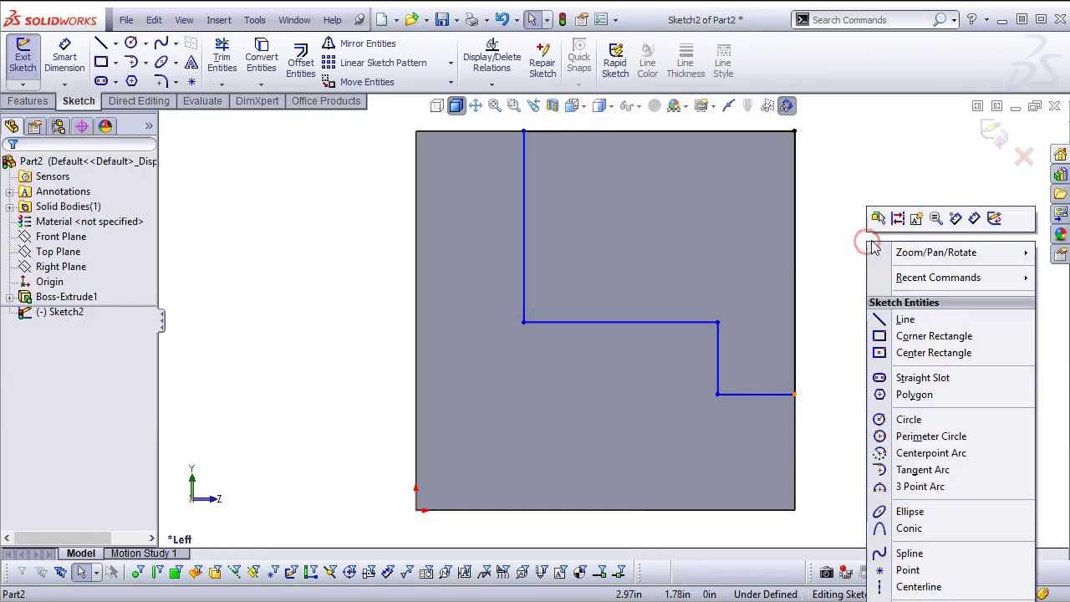
left_click(975, 219)
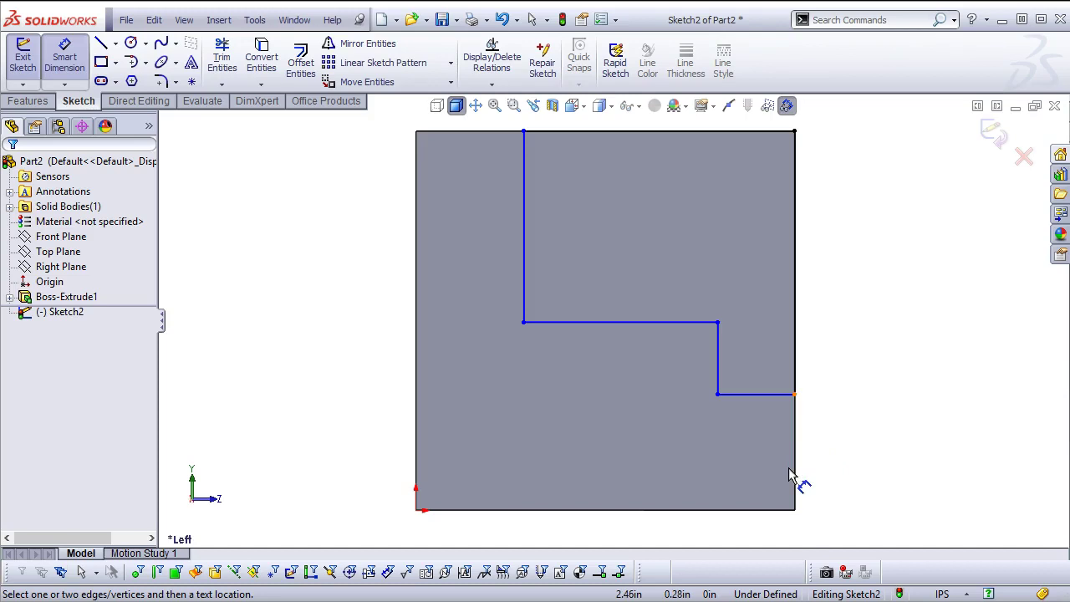
left_click(756, 510)
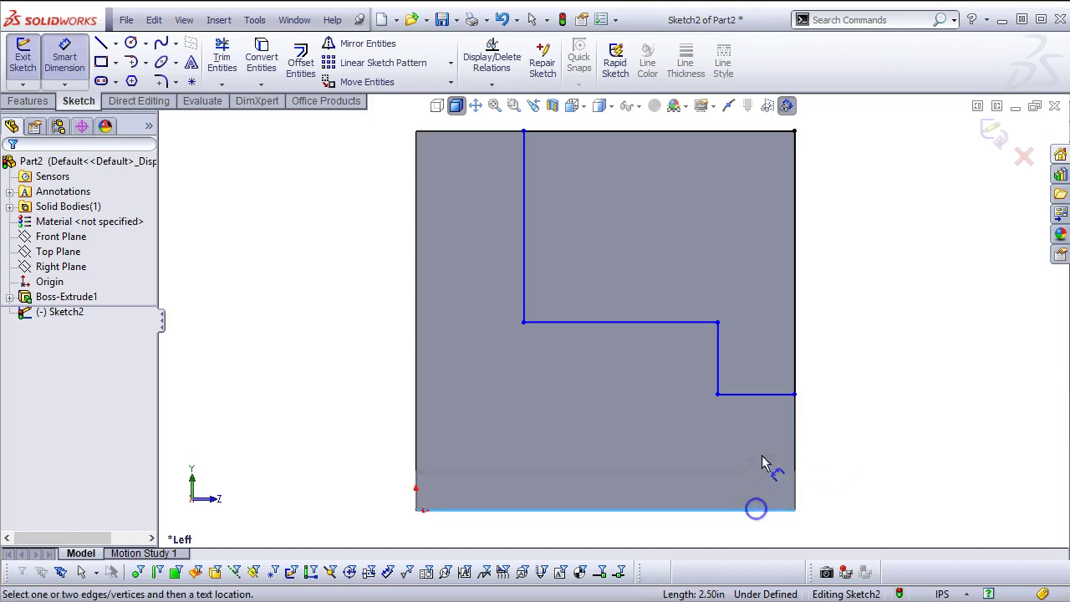
left_click(768, 395)
left_click(833, 438)
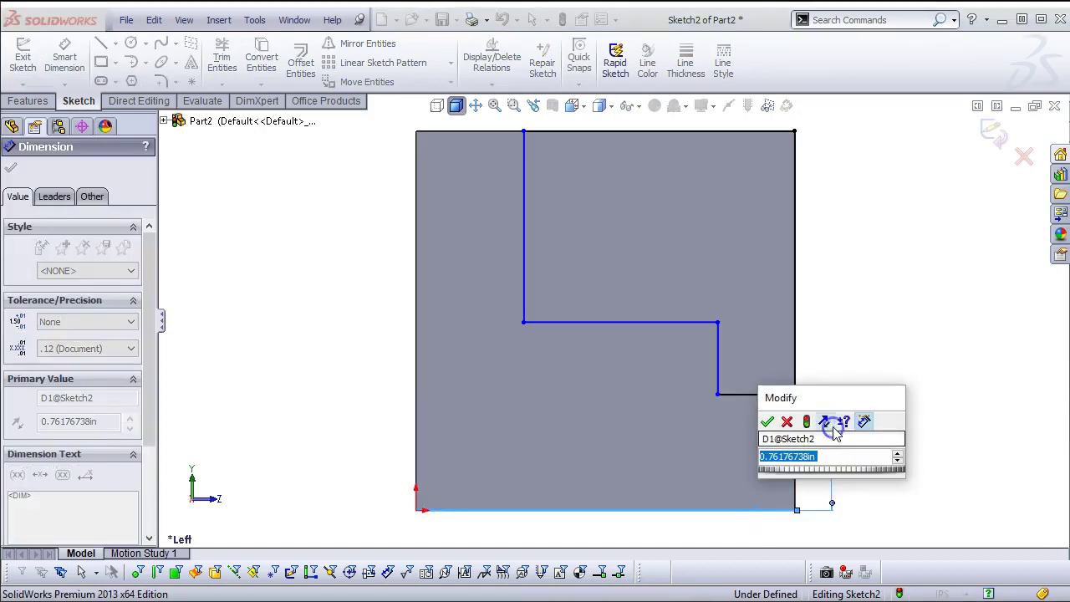
type(".")
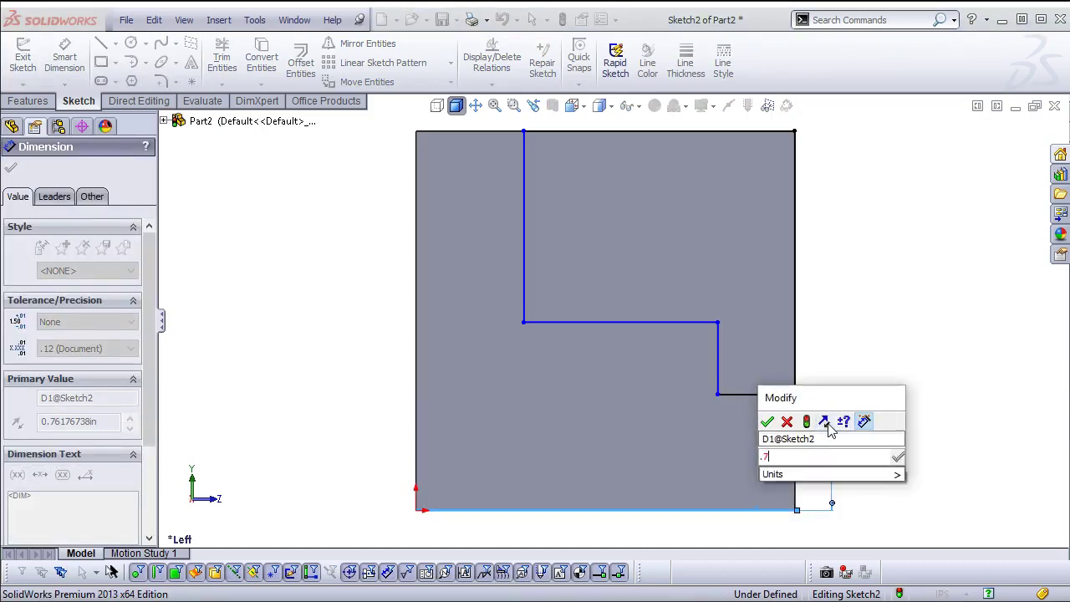
type("75")
key("Return")
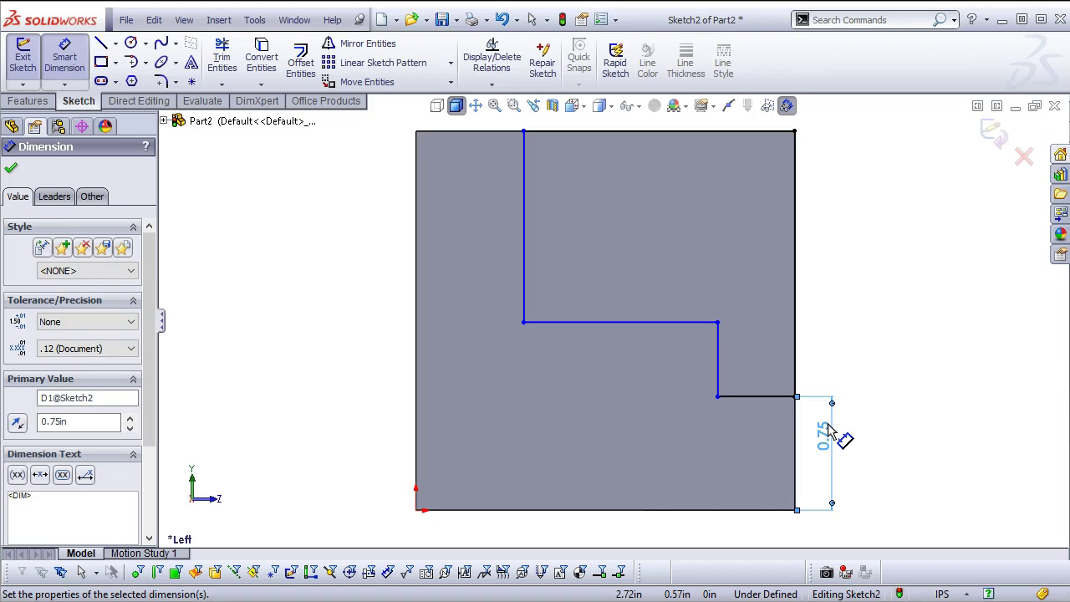
Dimension the upper step 1.25 above the bottom and the riser 1.00 from the left edge
left_click(681, 322)
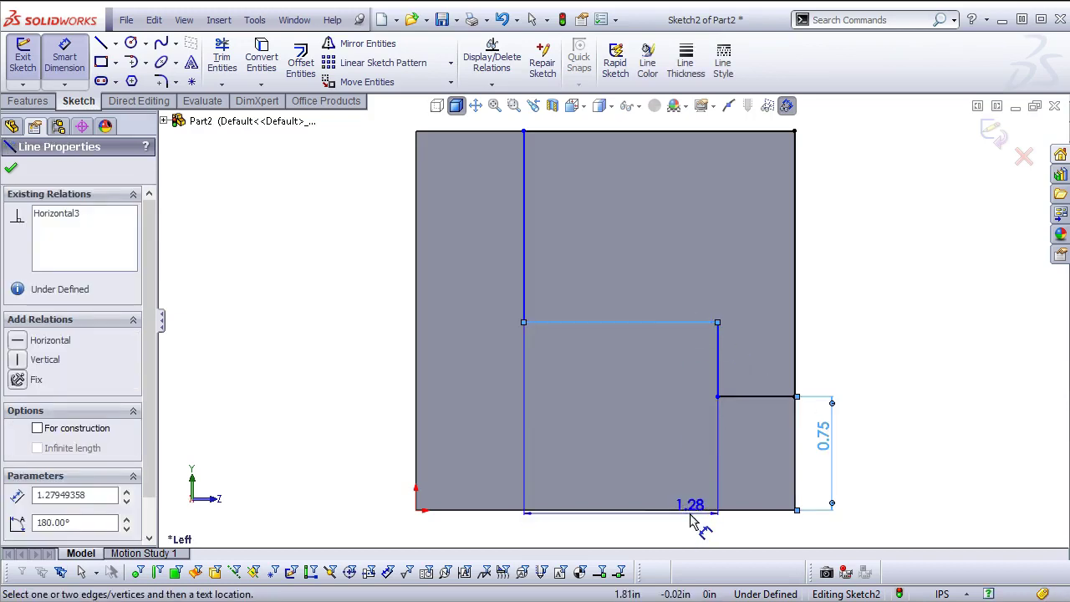
left_click(693, 510)
left_click(858, 445)
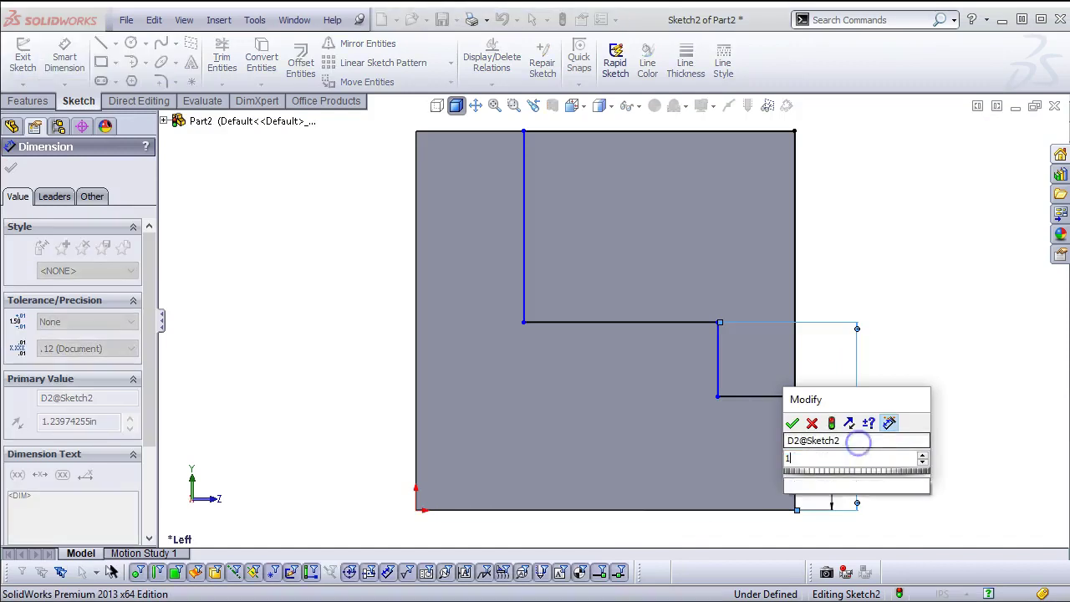
type("1.52")
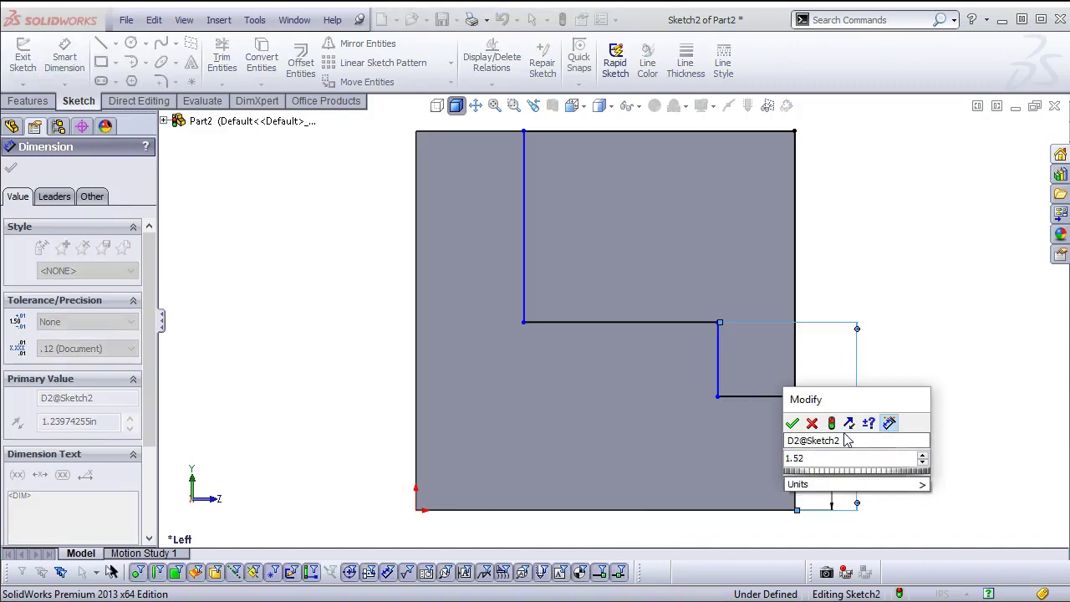
key("BackSpace")
key("BackSpace")
type("25")
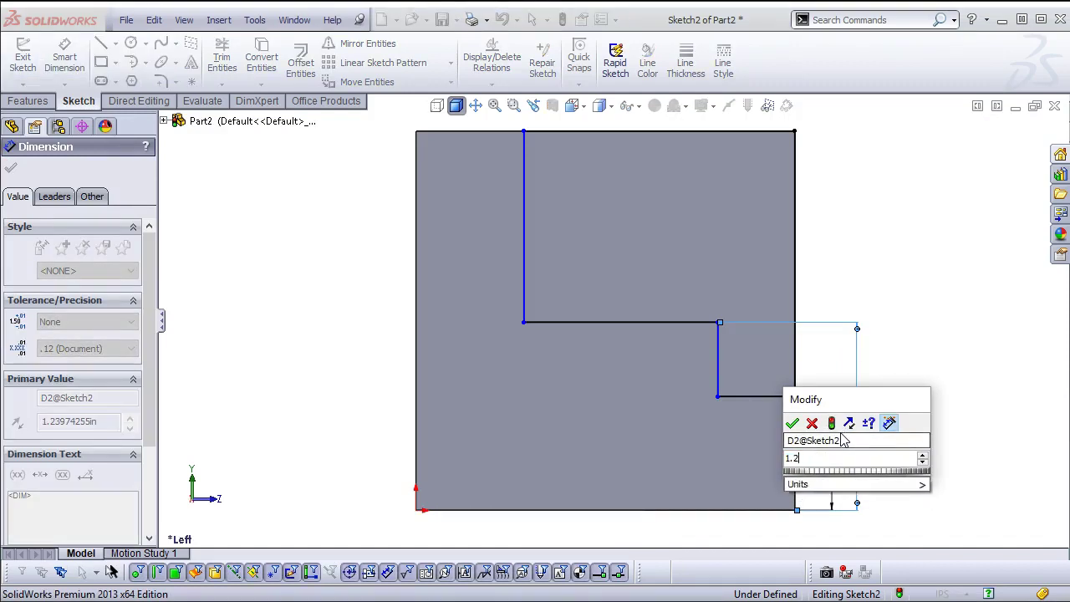
key("Return")
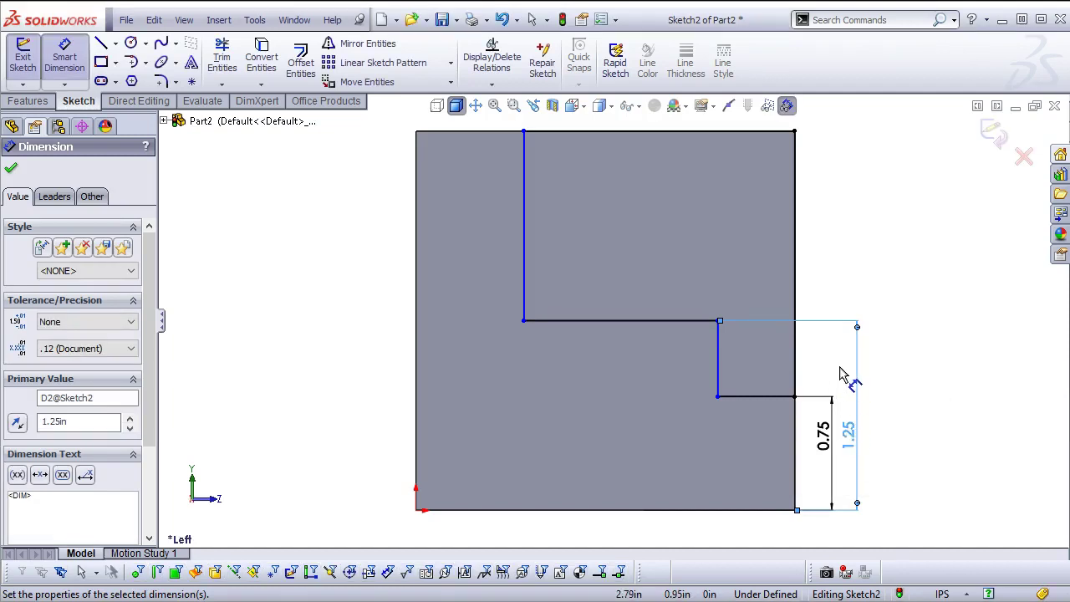
left_click(525, 162)
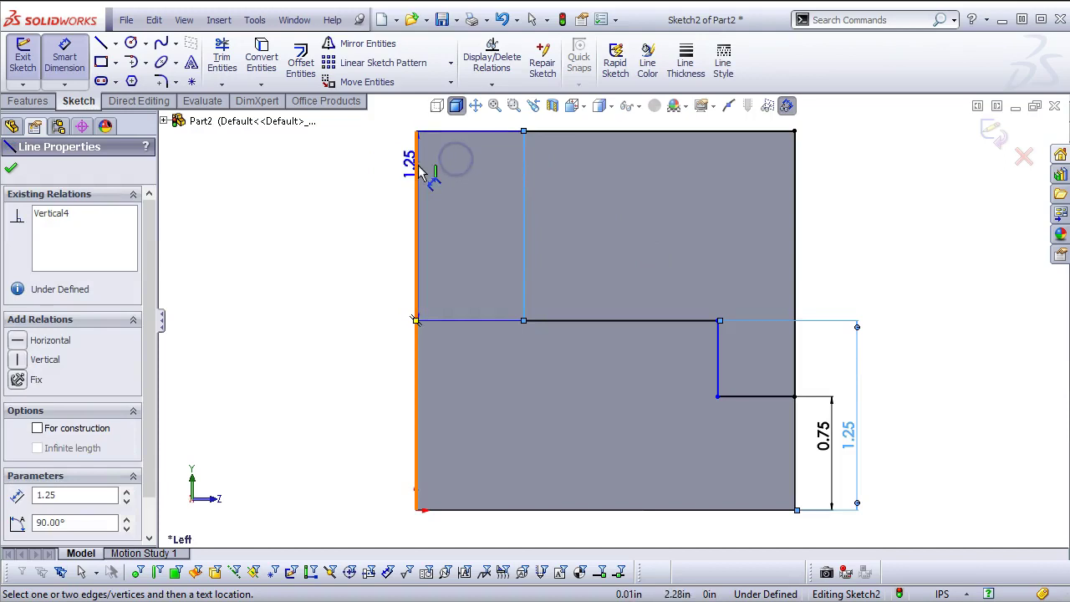
left_click(420, 167)
left_click(353, 179)
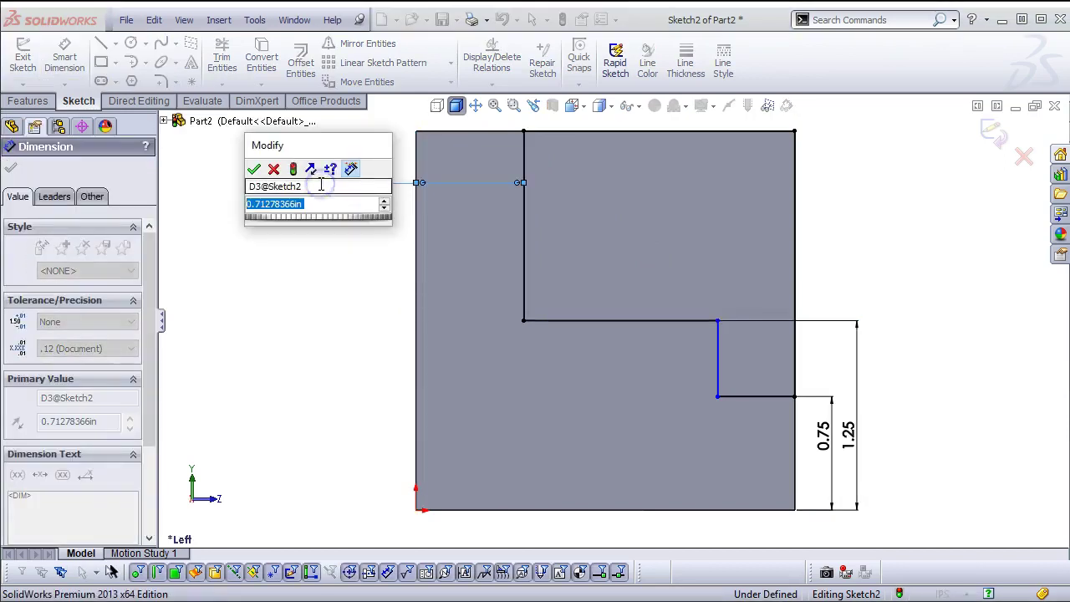
type("1.")
key("Return")
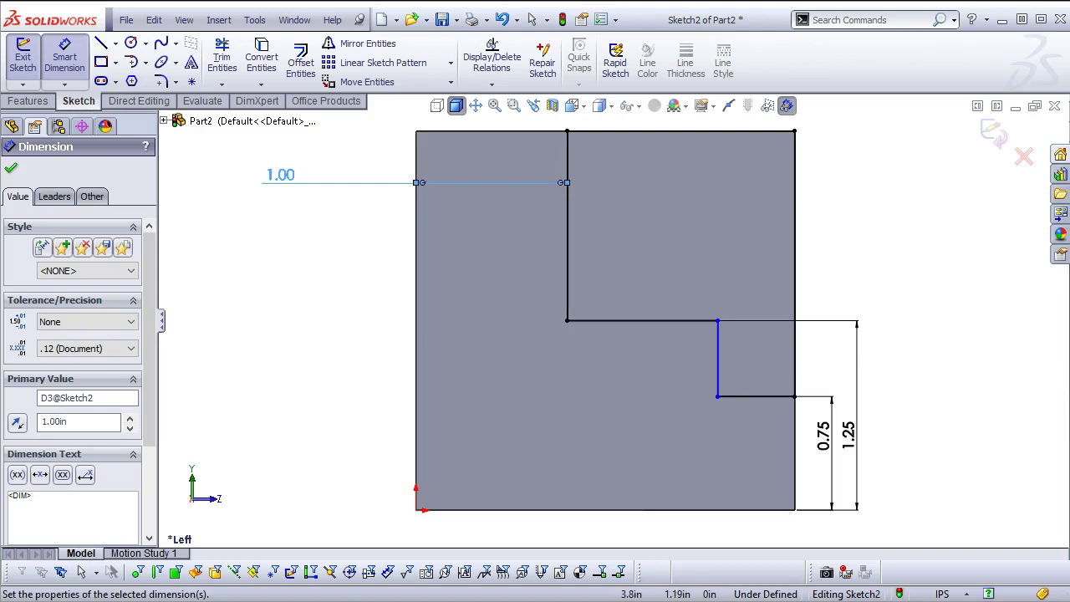
key("alt+Tab")
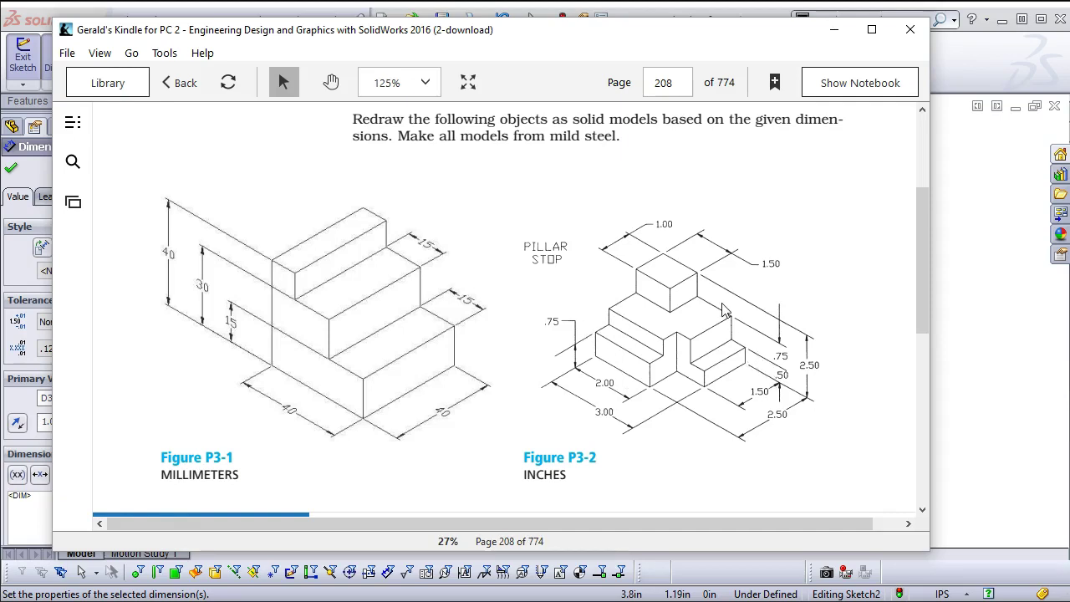
left_click(834, 30)
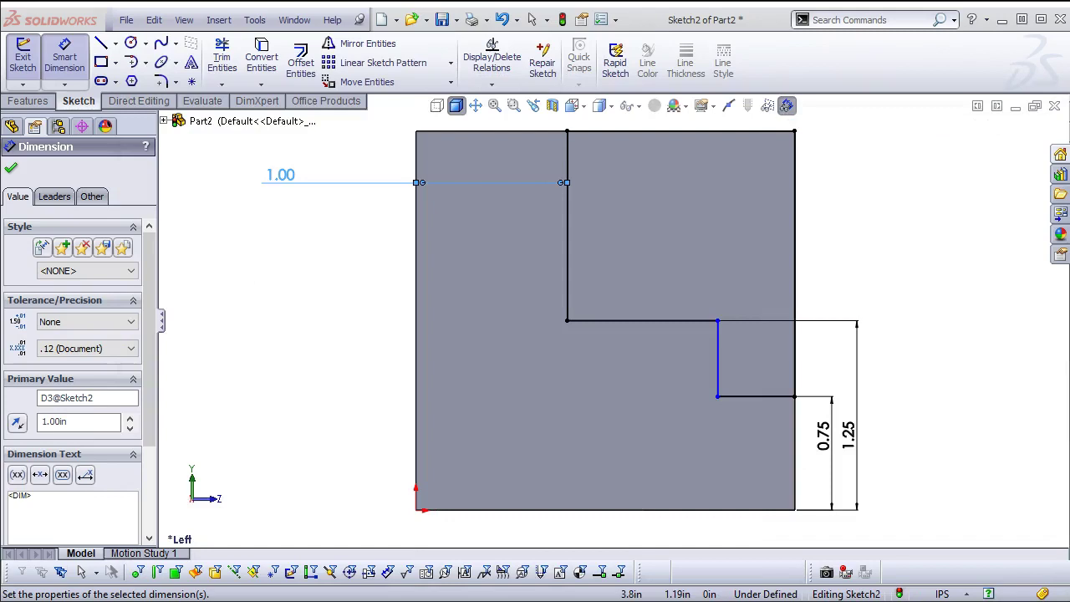
Give the lower step's bottom width a 0.50 in dimension, fully defining Sketch2
left_click(777, 397)
left_click(755, 538)
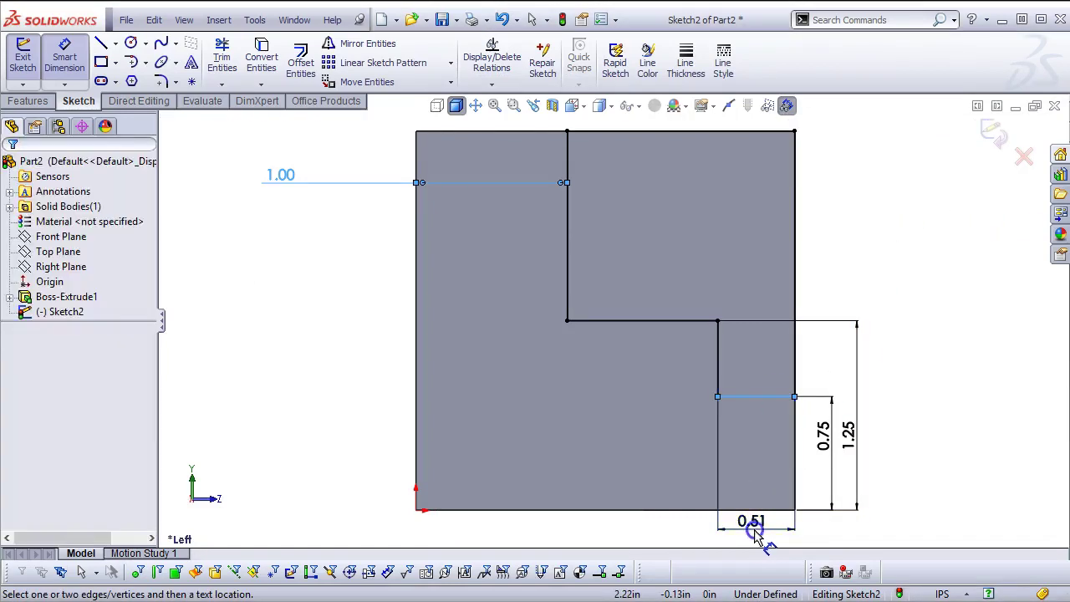
type(".5")
key("Return")
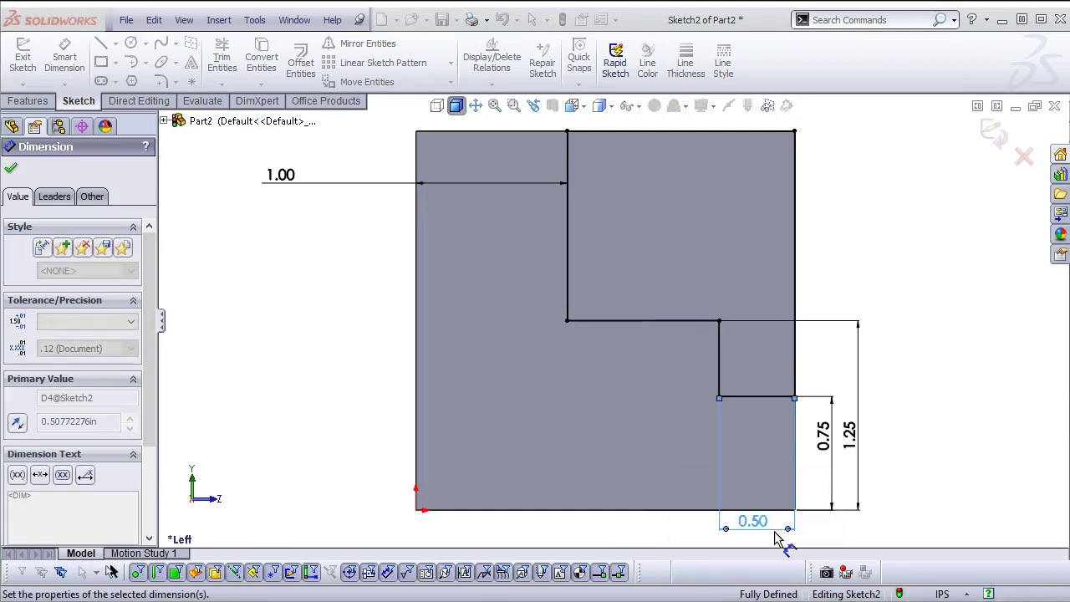
mouse_move(625, 348)
middle_mouse_down()
mouse_move(711, 359)
mouse_move(597, 335)
mouse_move(558, 361)
mouse_move(546, 453)
mouse_move(571, 454)
middle_mouse_up()
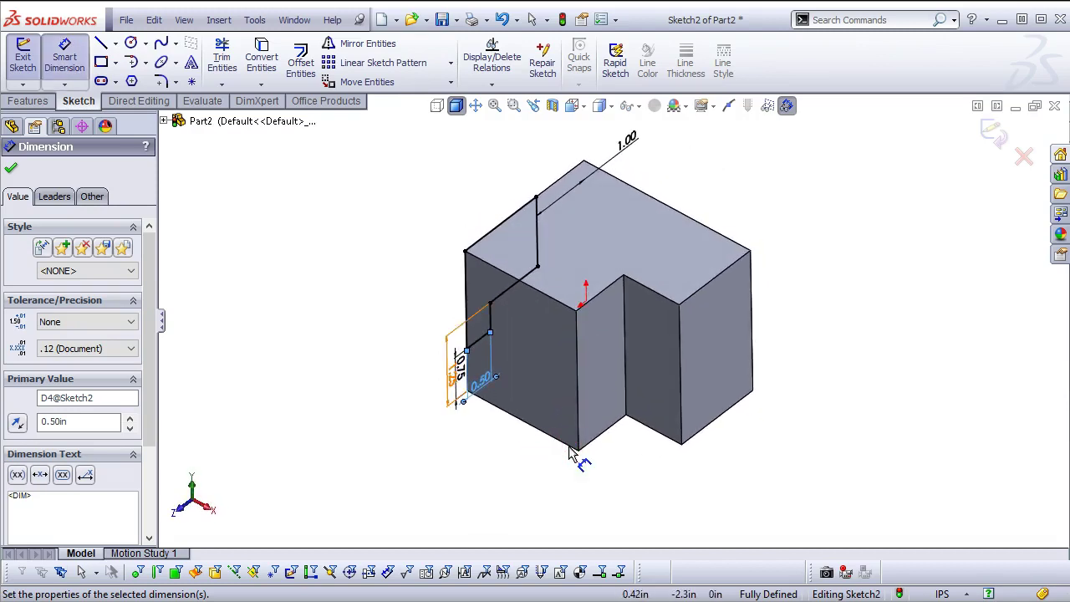
Extrude-cut the stepped profile with the Through All end condition
left_click(25, 103)
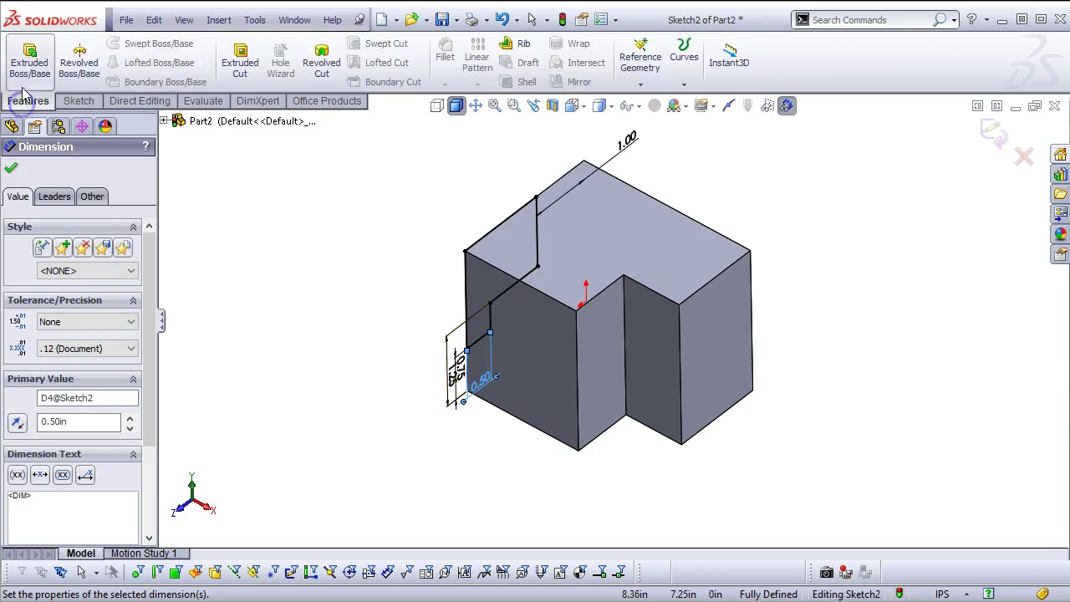
left_click(240, 75)
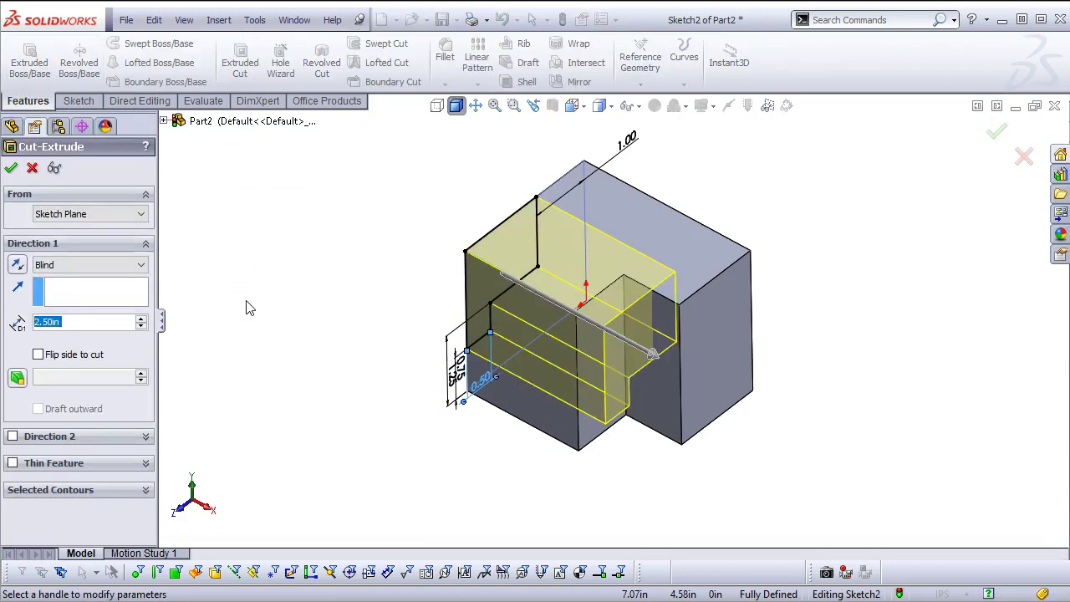
left_click(101, 265)
left_click(79, 292)
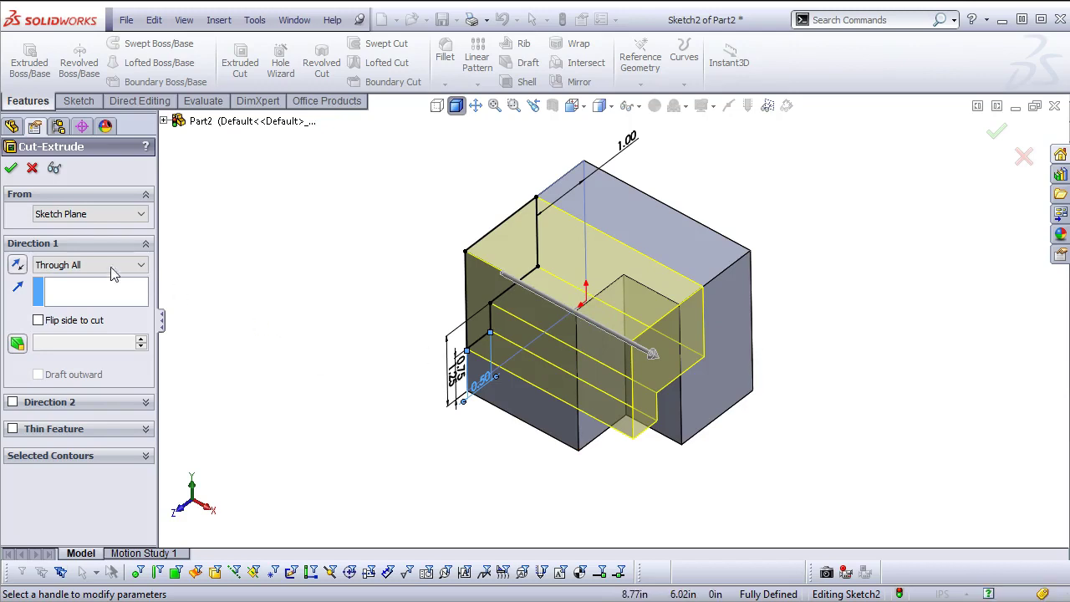
left_click(69, 268)
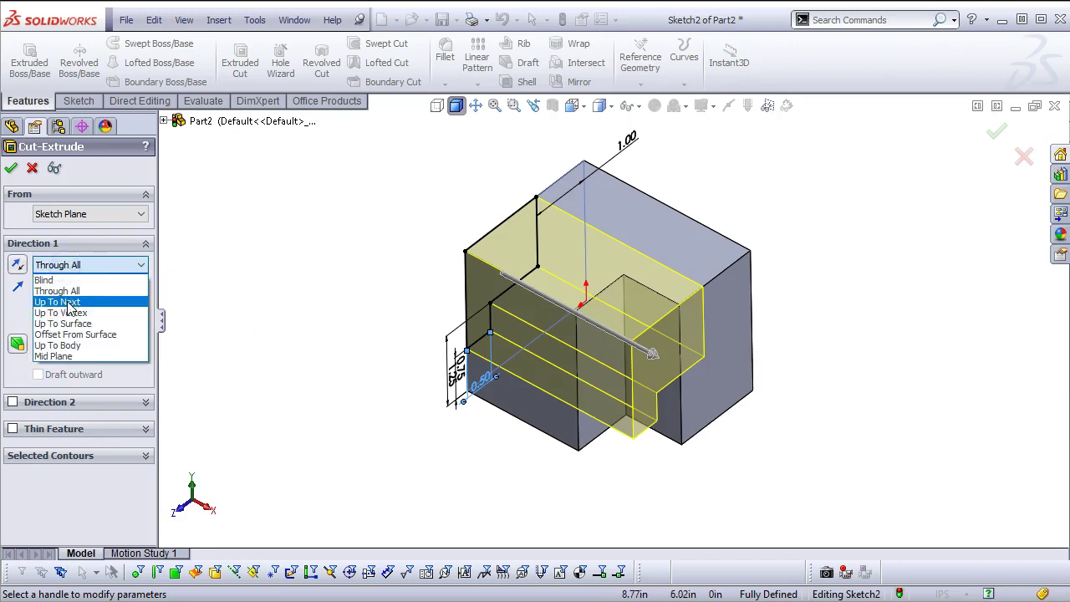
left_click(69, 302)
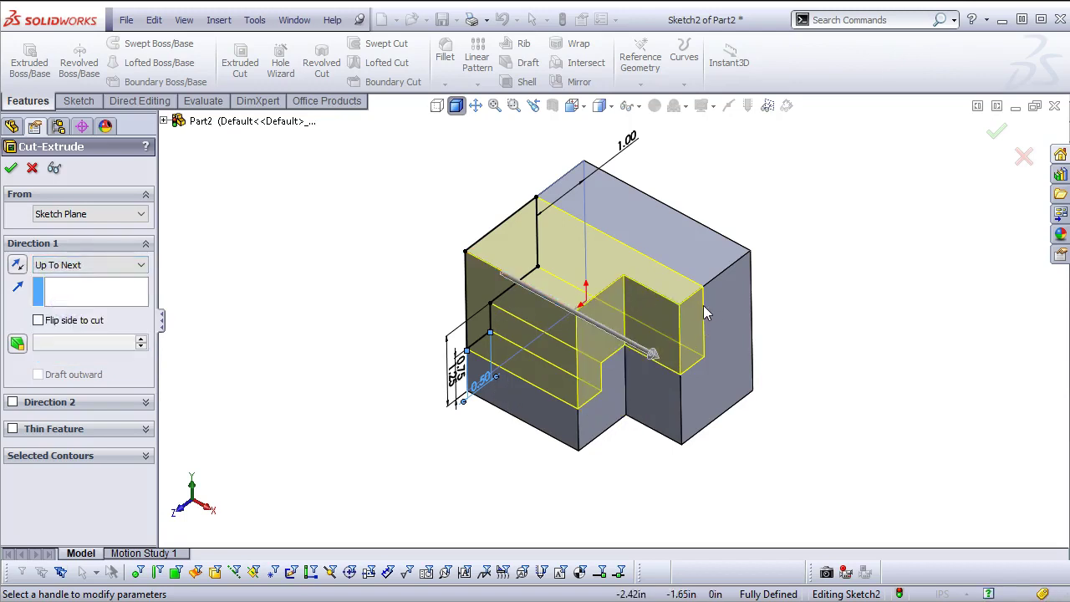
left_click(89, 265)
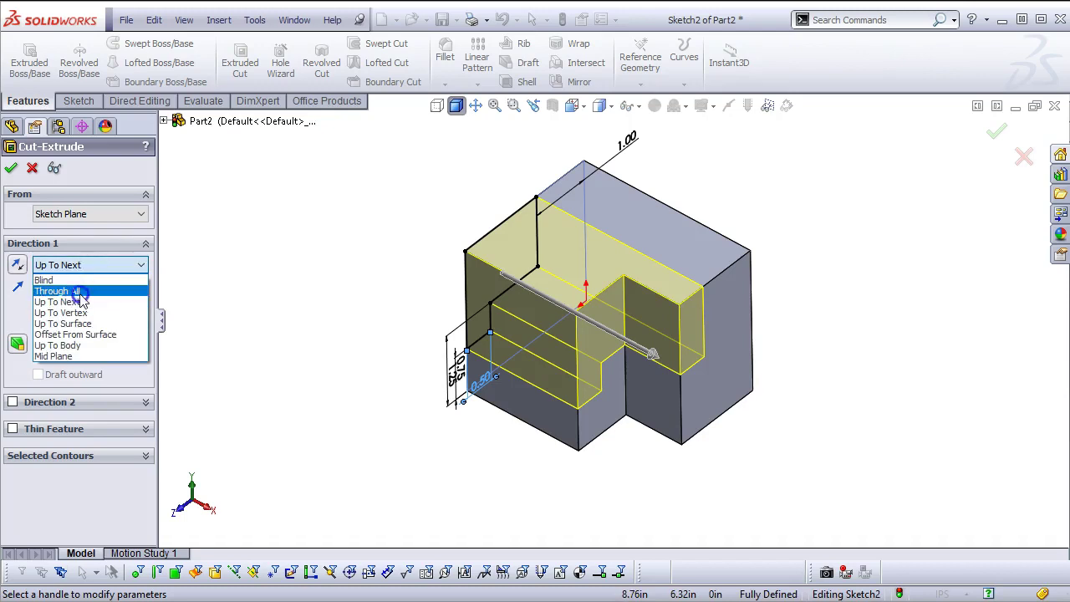
left_click(75, 291)
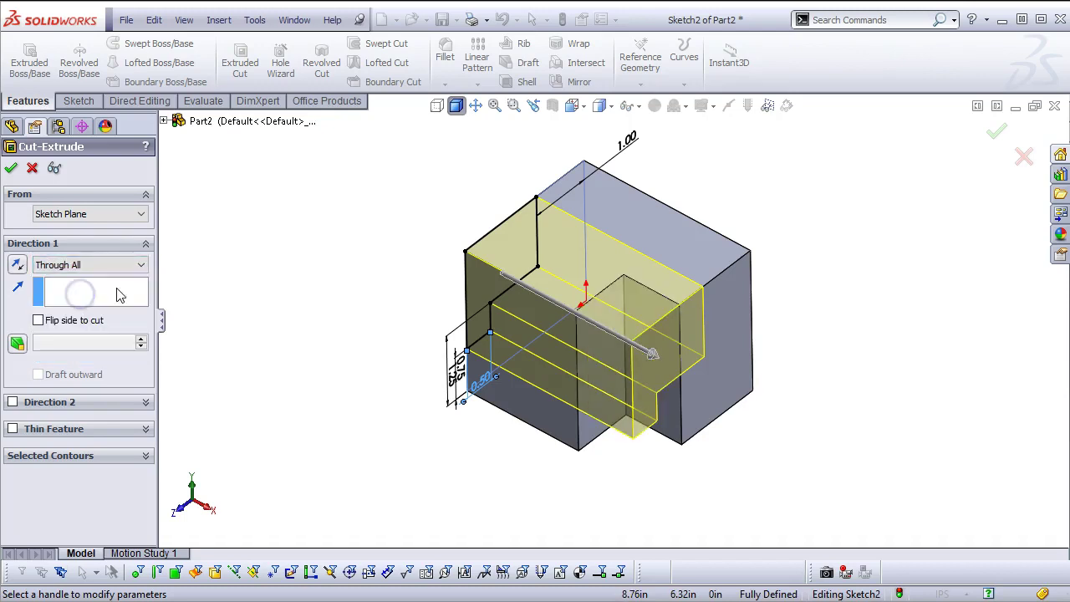
left_click(11, 170)
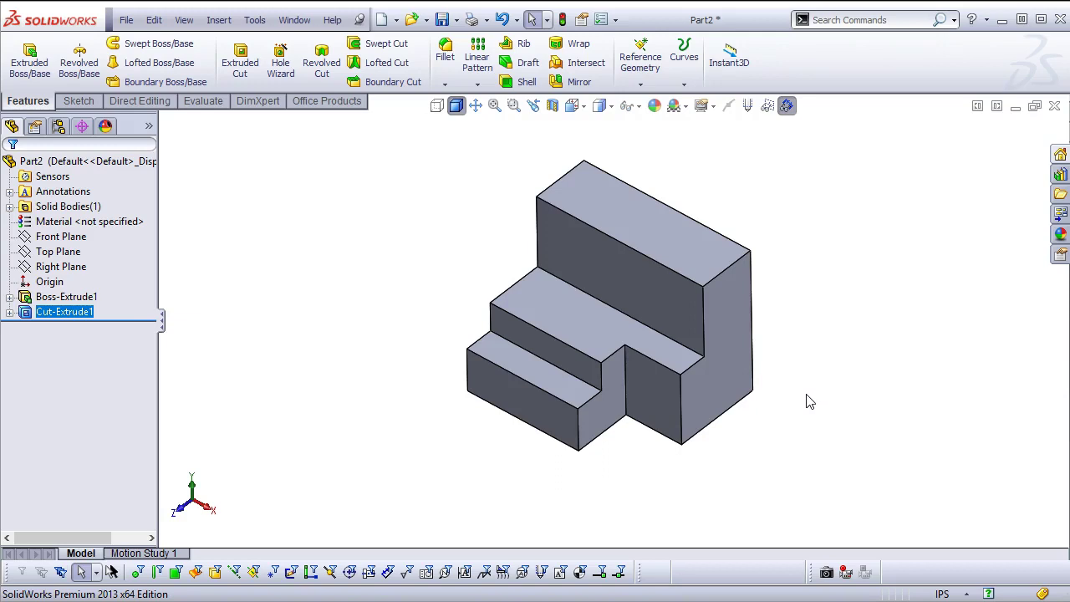
Orbit to the tall wall's back face and open Sketch3 on it
left_click(703, 330)
left_click(795, 427)
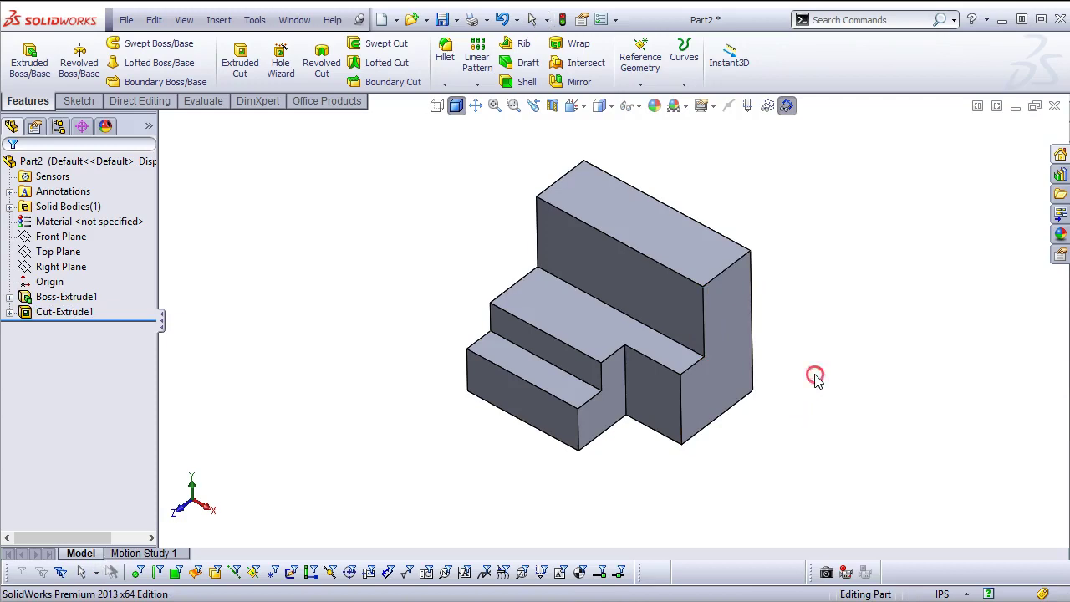
middle_click_drag(815, 373, 592, 399)
left_click(564, 358)
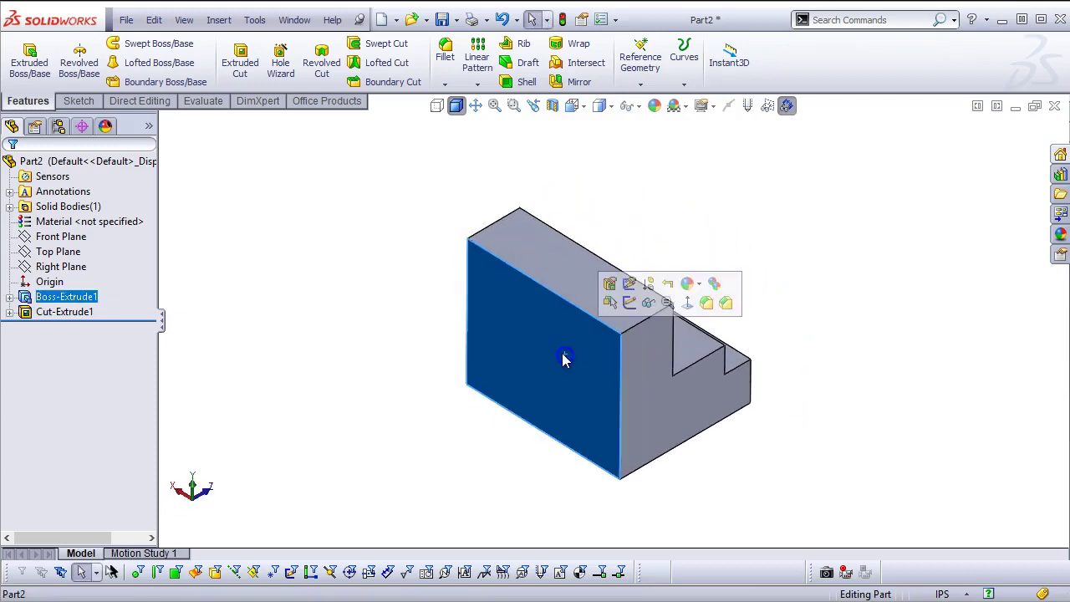
left_click(630, 302)
middle_click_drag(573, 349, 598, 356)
scroll(590, 366, "down", 3)
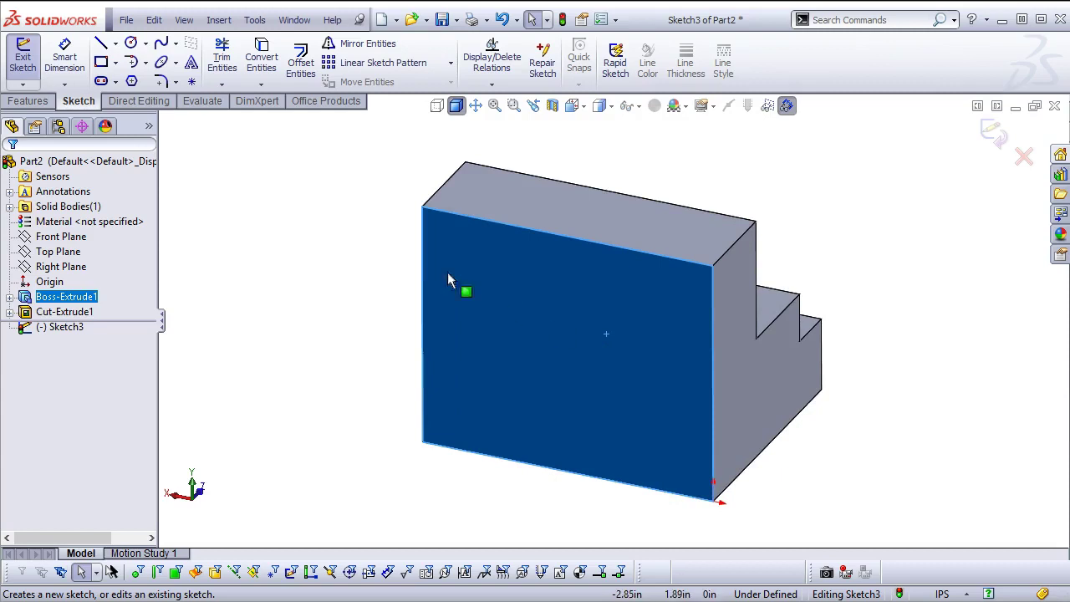
Draw a stepped line outline from the face's left edge up to its top edge
left_click(100, 44)
left_click(423, 369)
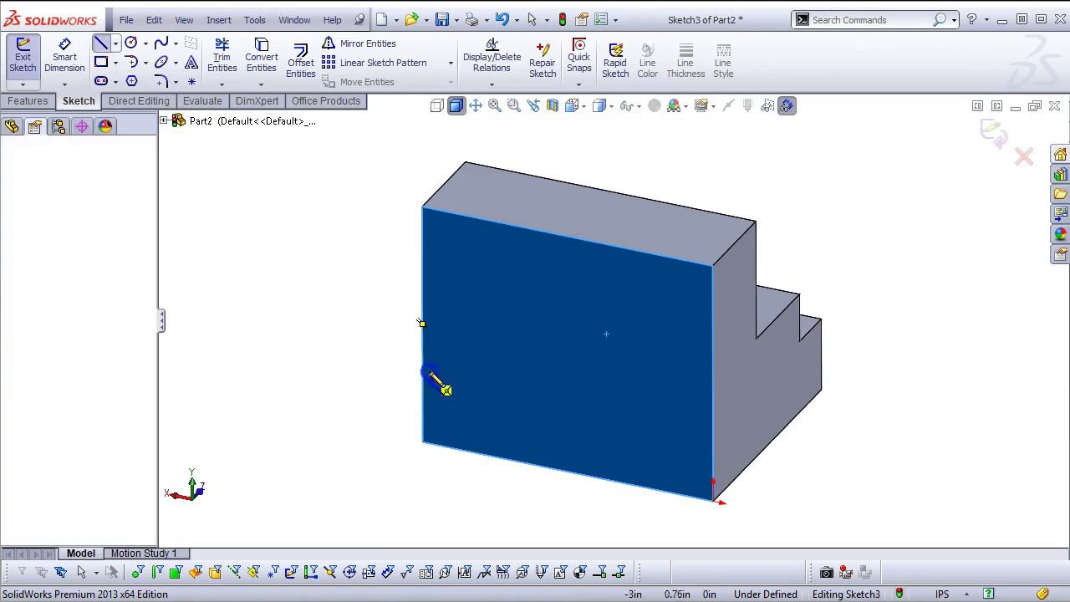
left_click(490, 383)
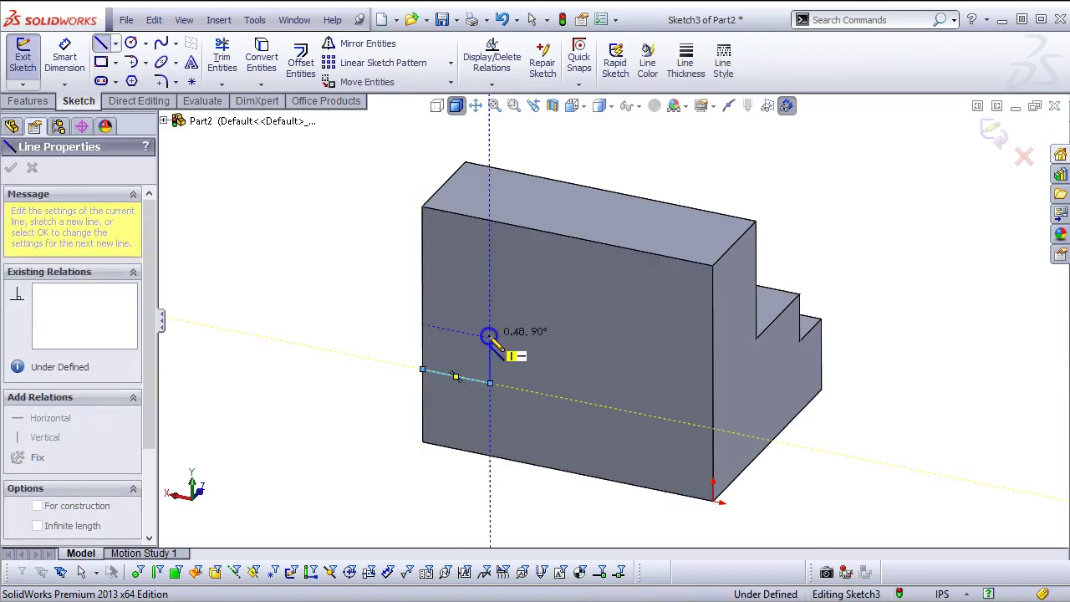
left_click(490, 338)
left_click(575, 354)
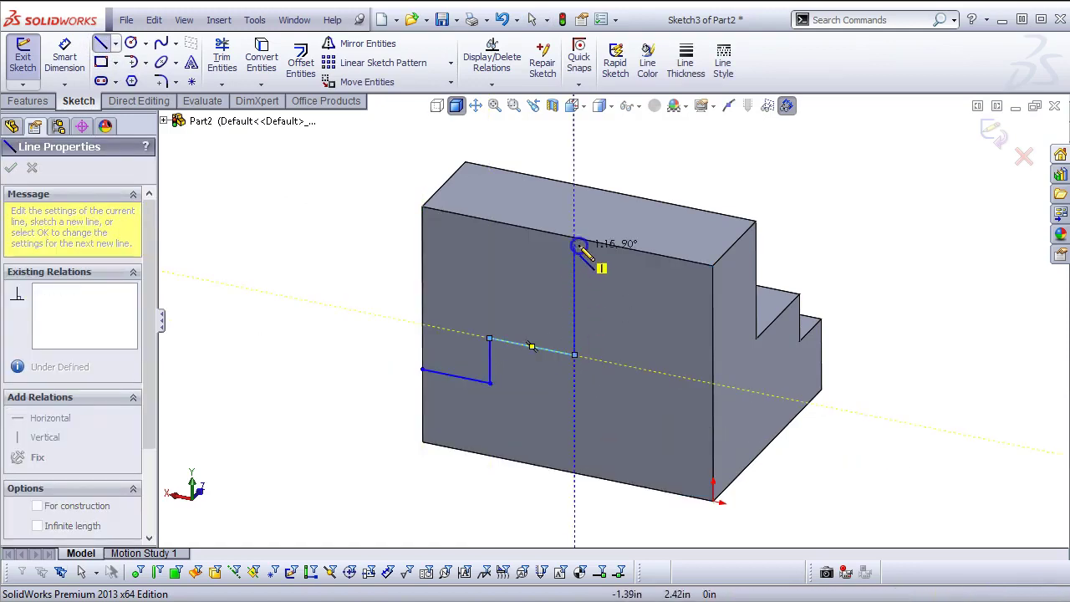
left_click(574, 239)
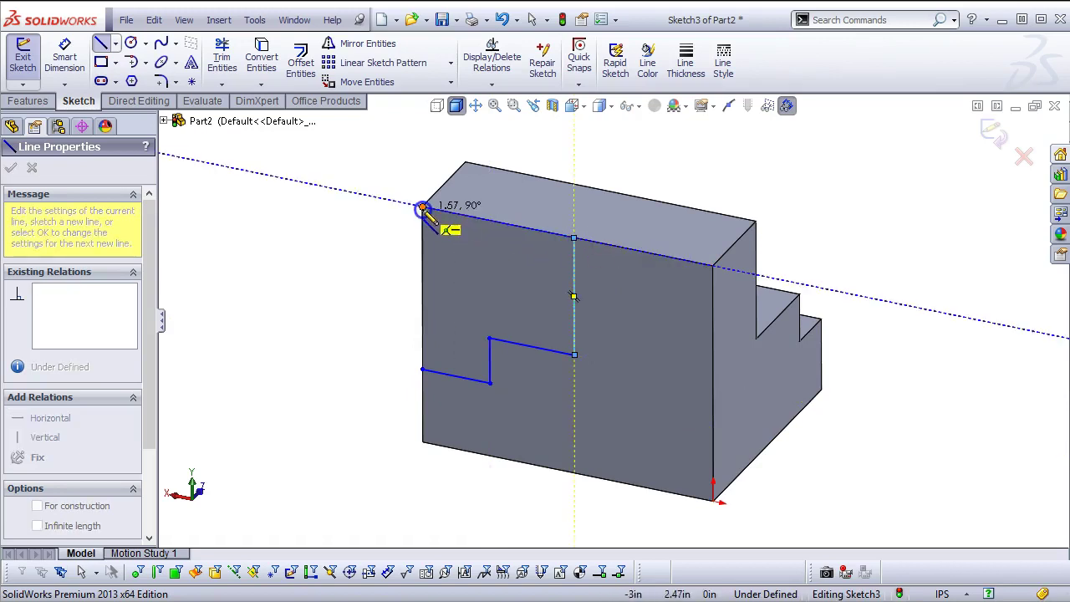
Close the step outline through the face's top-left corner and down the left edge
left_click(423, 207)
left_click(423, 370)
right_click(342, 258)
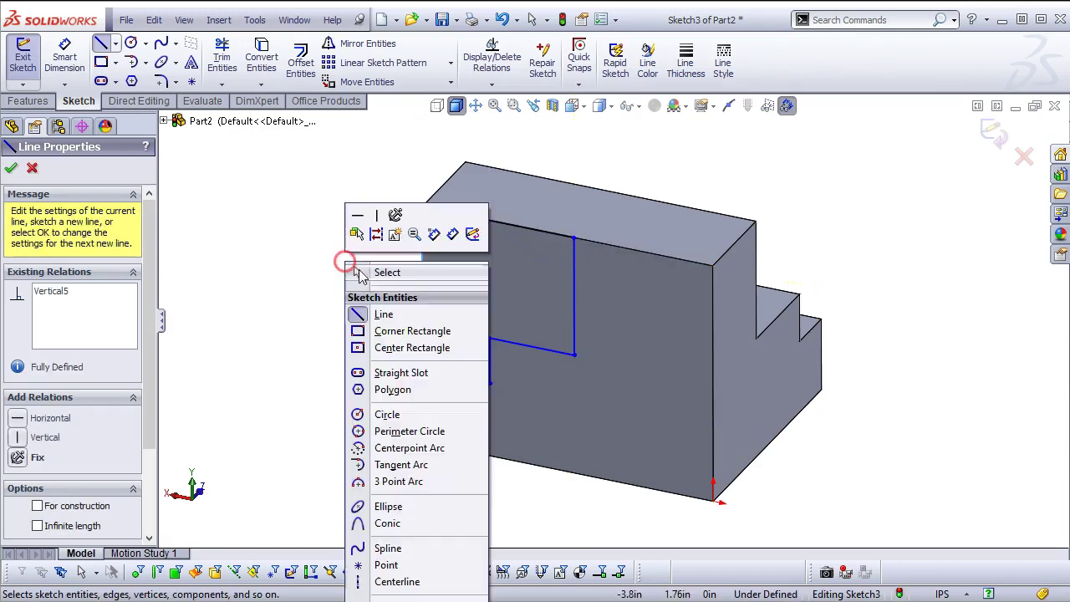
Dimension the lowest step line 0.50 in above the face's bottom edge
left_click(446, 235)
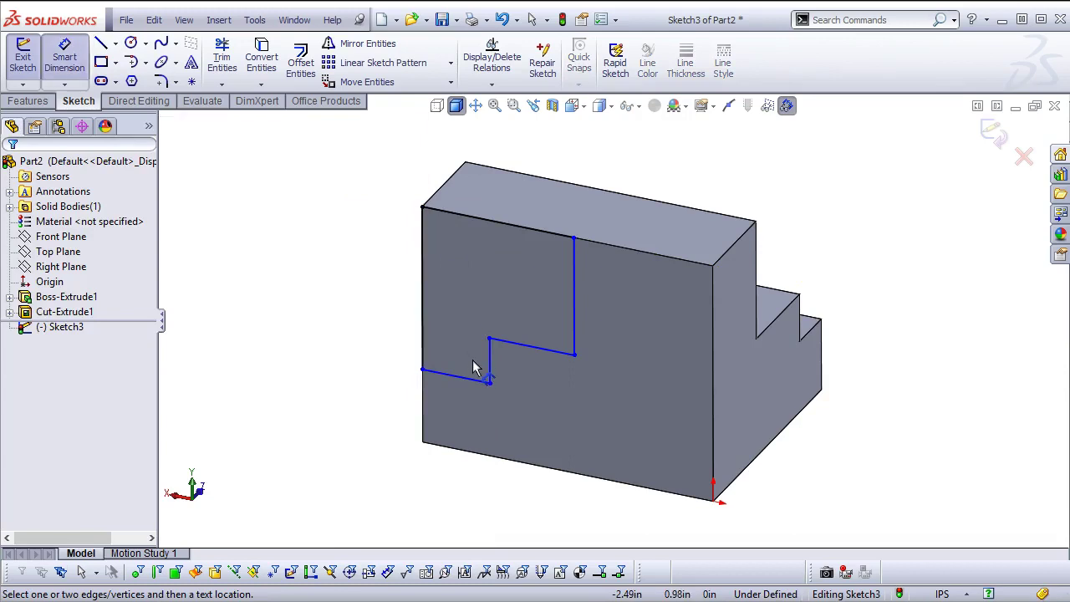
left_click(489, 456)
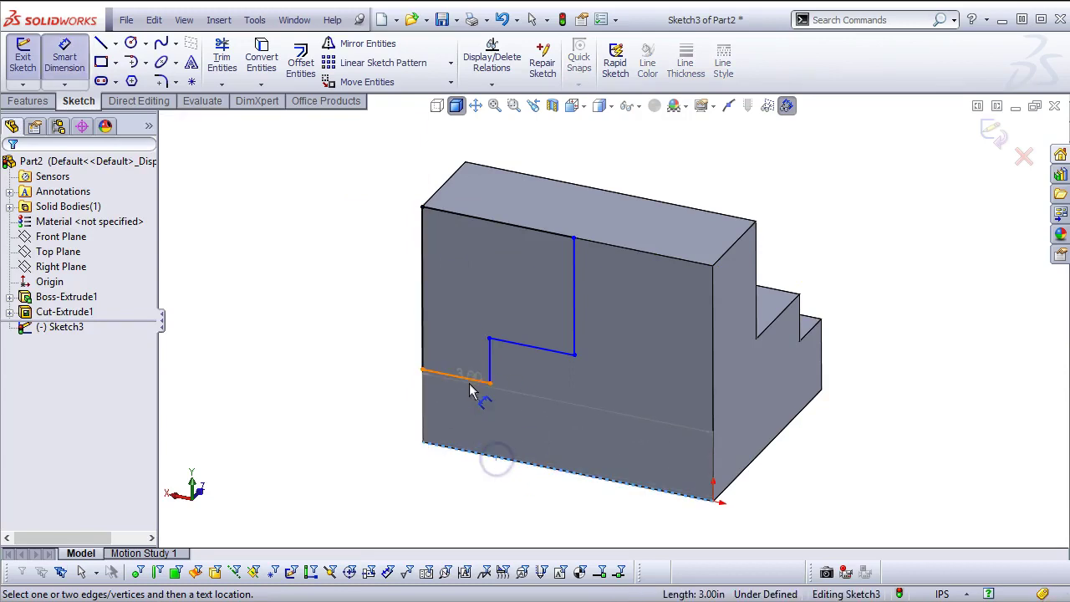
left_click(473, 381)
left_click(372, 422)
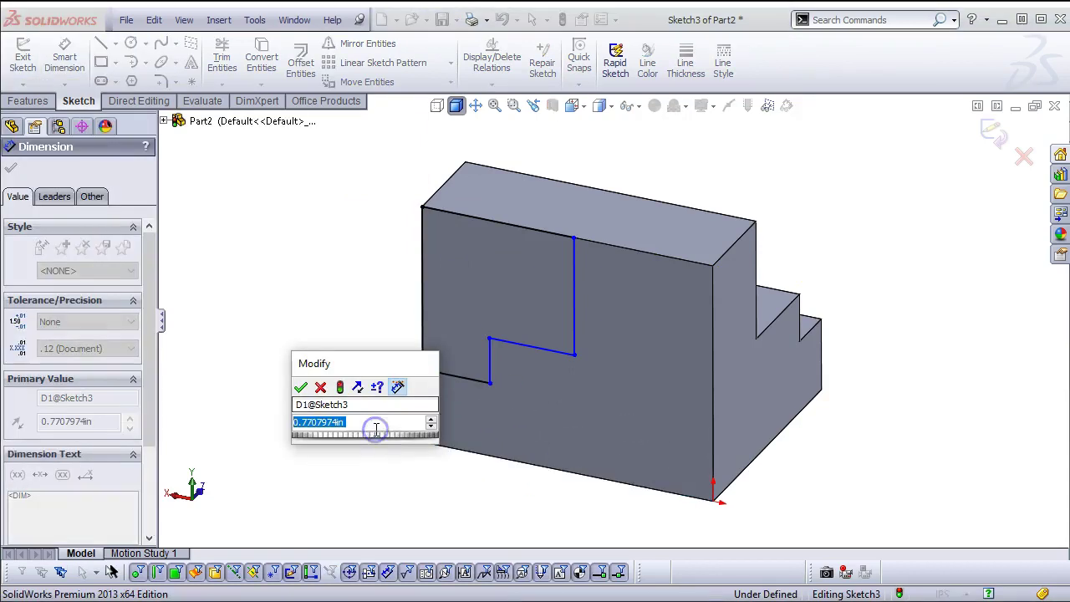
type(".5")
key("Return")
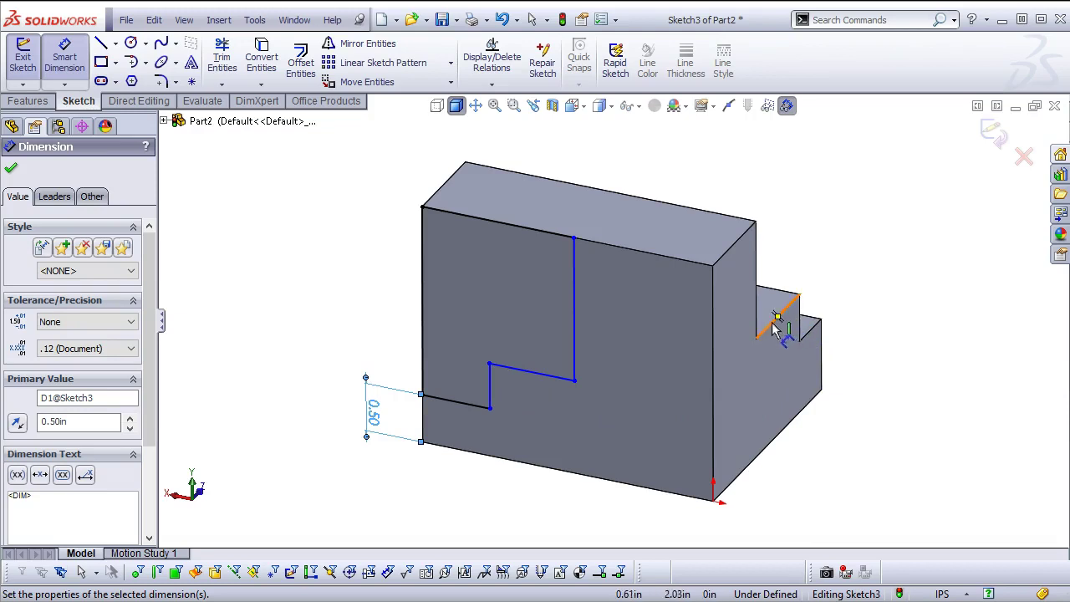
mouse_move(634, 339)
middle_mouse_down()
mouse_move(633, 279)
mouse_move(739, 254)
mouse_move(825, 272)
mouse_move(844, 318)
mouse_move(841, 359)
mouse_move(844, 318)
middle_mouse_up()
right_click(842, 270)
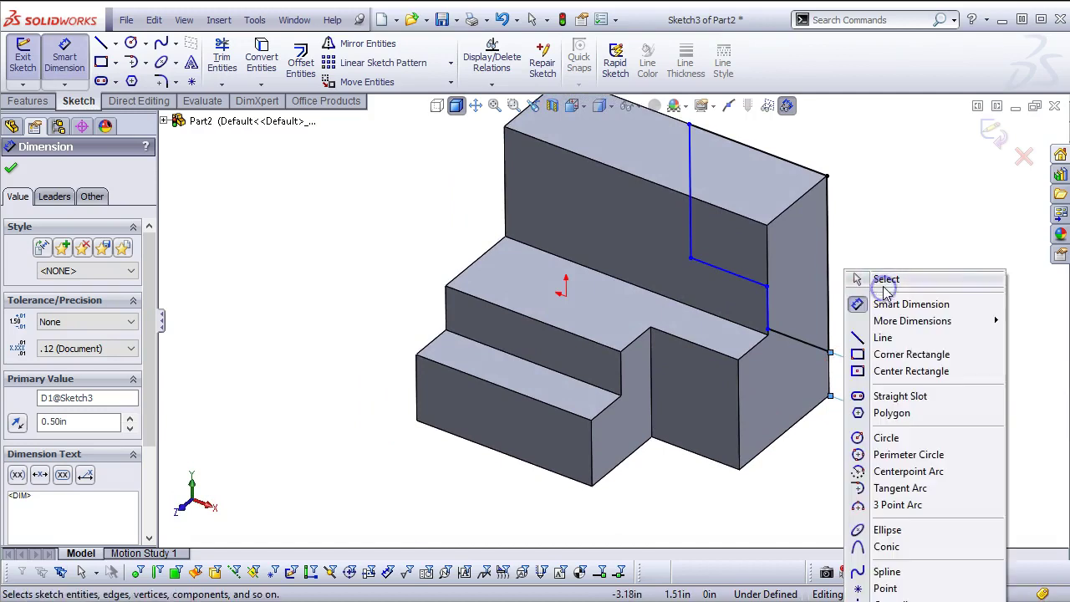
Make the sketch line collinear with the middle step's top edge
left_click(885, 280)
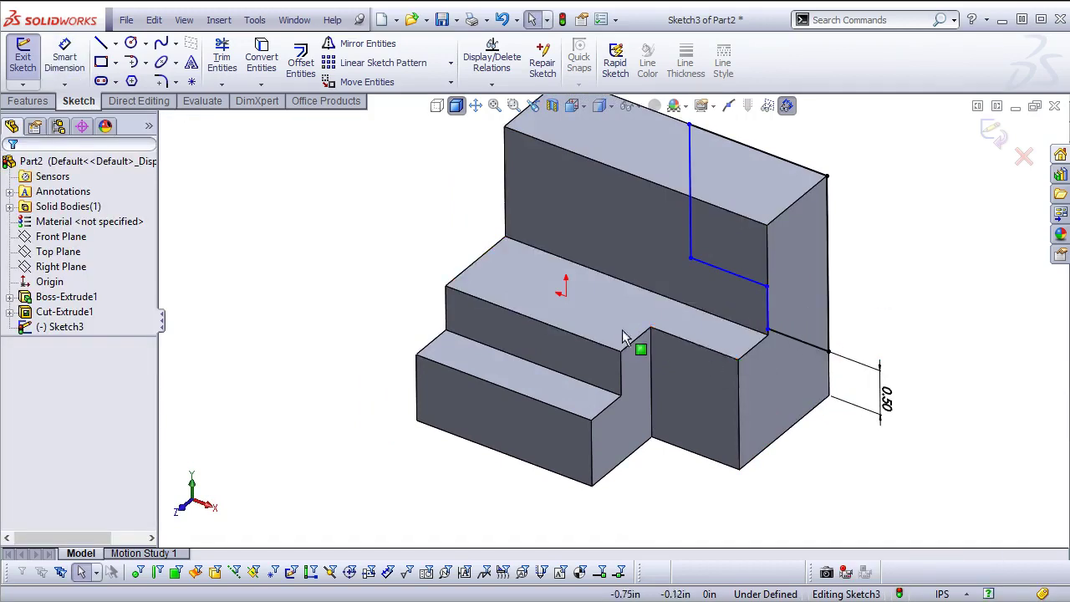
left_click(590, 340)
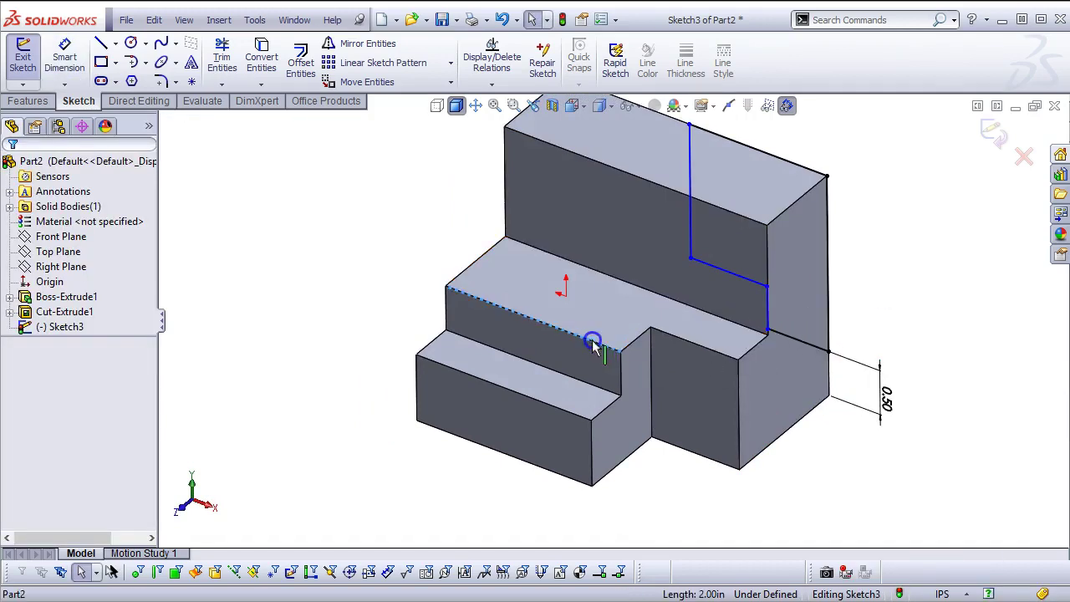
left_click(713, 277, "ctrl")
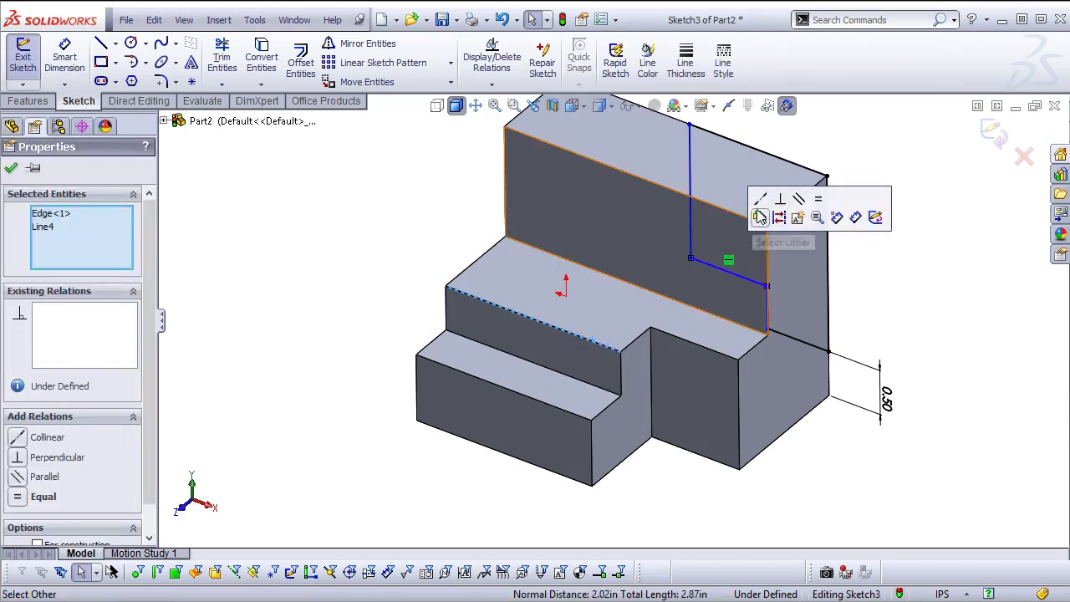
left_click(760, 198)
left_click(895, 270)
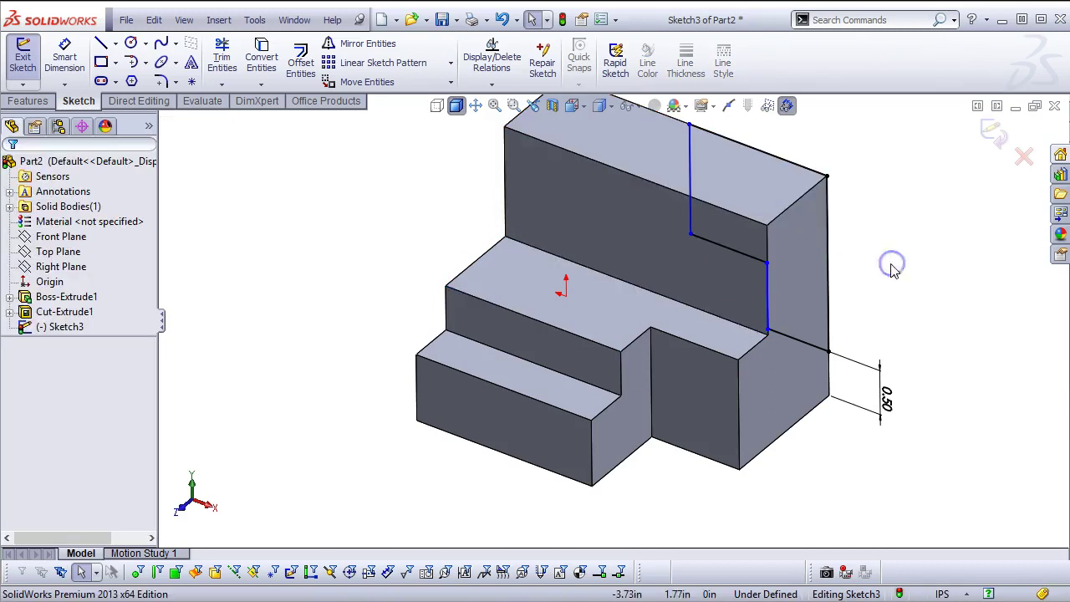
middle_click_drag(889, 262, 876, 230)
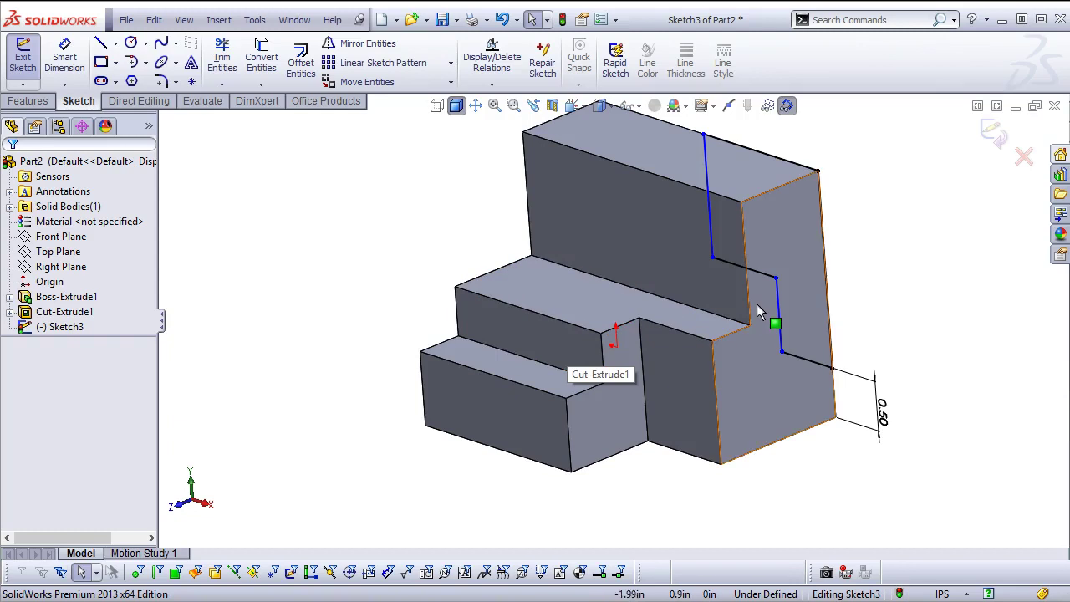
mouse_move(795, 320)
middle_mouse_down()
mouse_move(931, 263)
mouse_move(915, 306)
middle_mouse_up()
Dimension the short bottom line 0.50 and the vertical line 1.00 from the left model edge
right_click(907, 261)
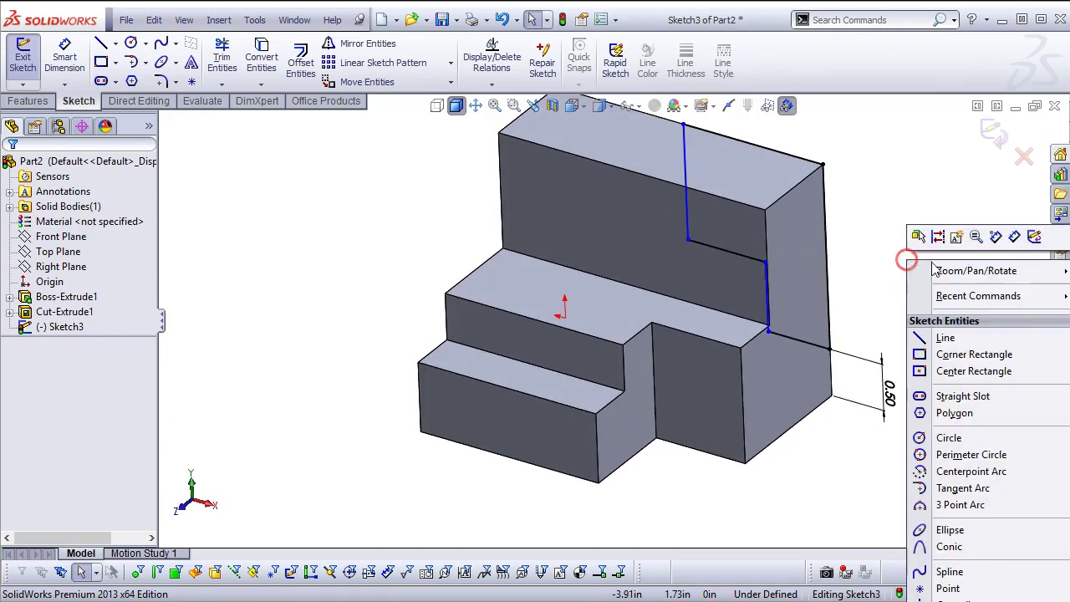
left_click(996, 237)
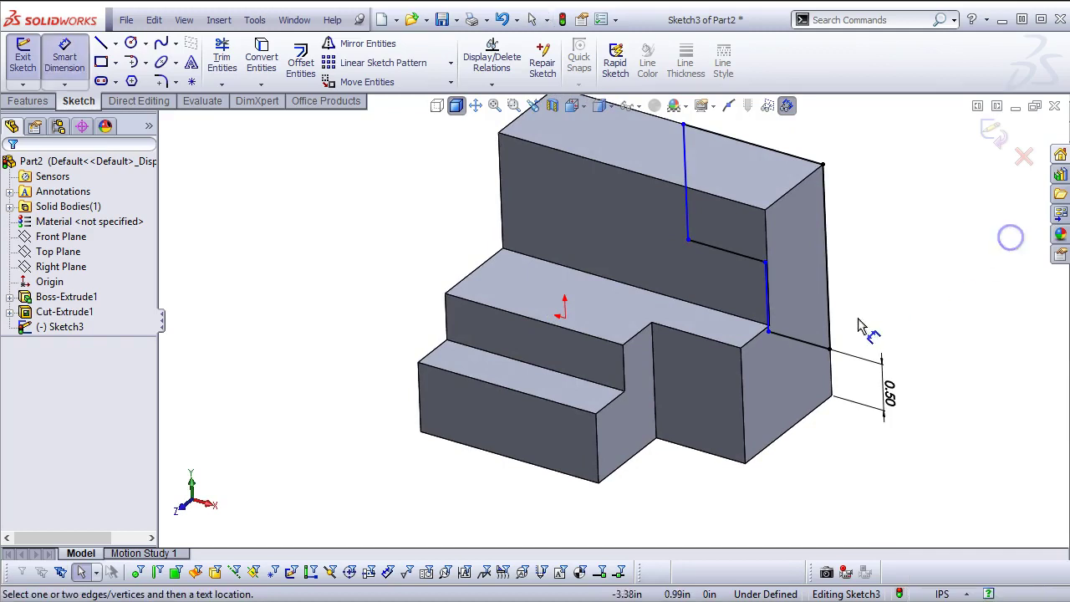
left_click(796, 340)
left_click(870, 443)
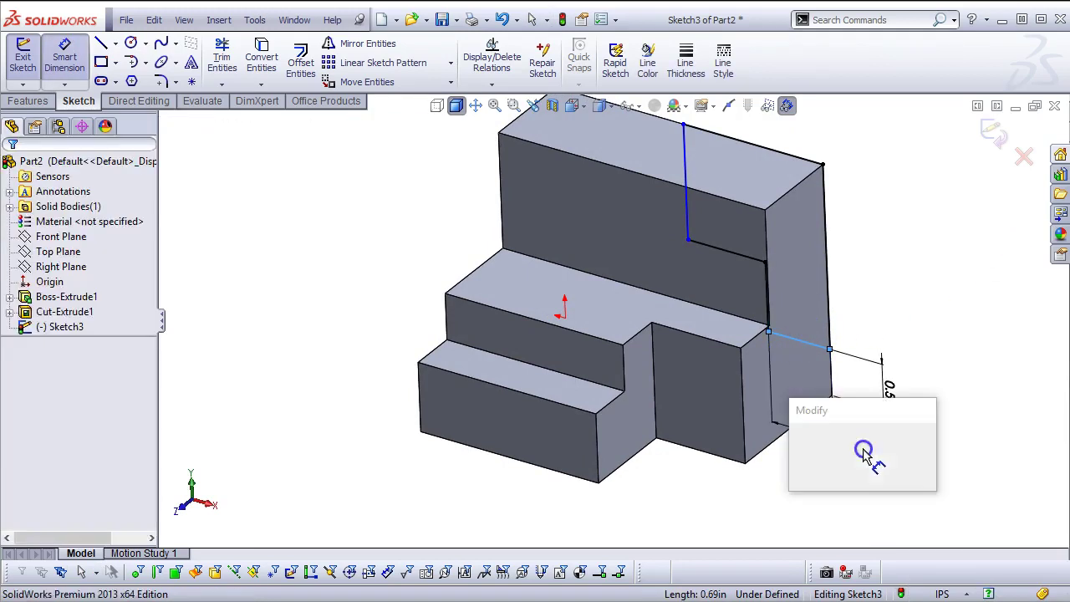
type(".5")
key("Return")
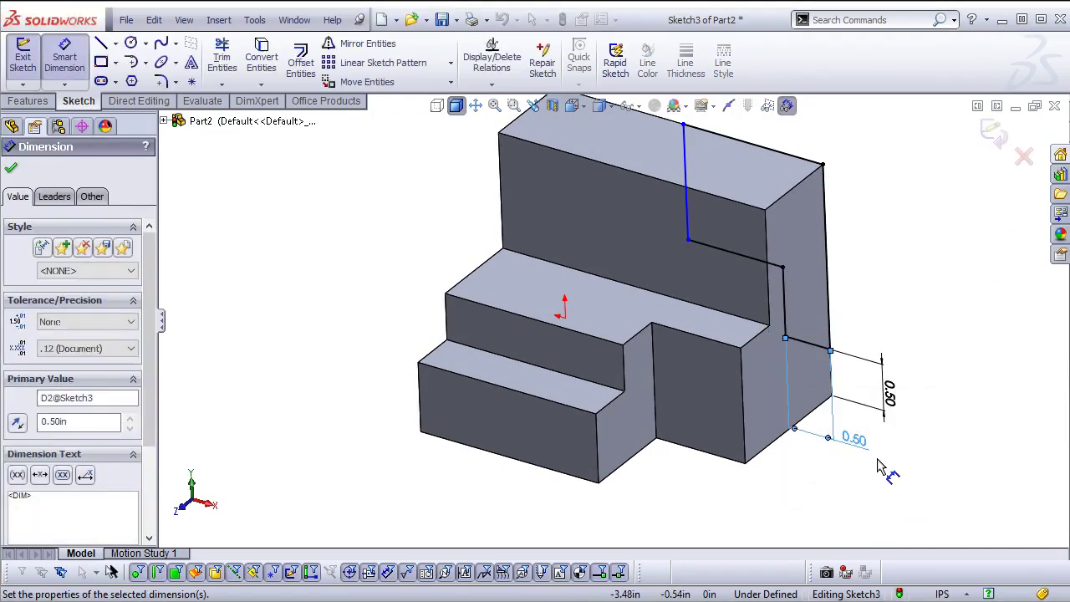
left_click(688, 221)
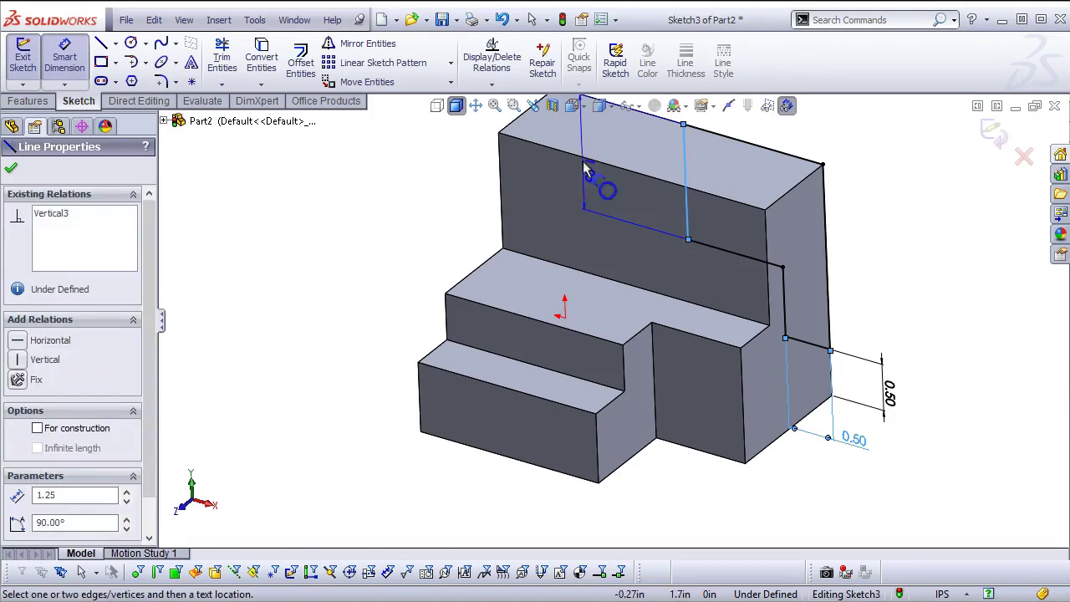
middle_click_drag(607, 192, 565, 186)
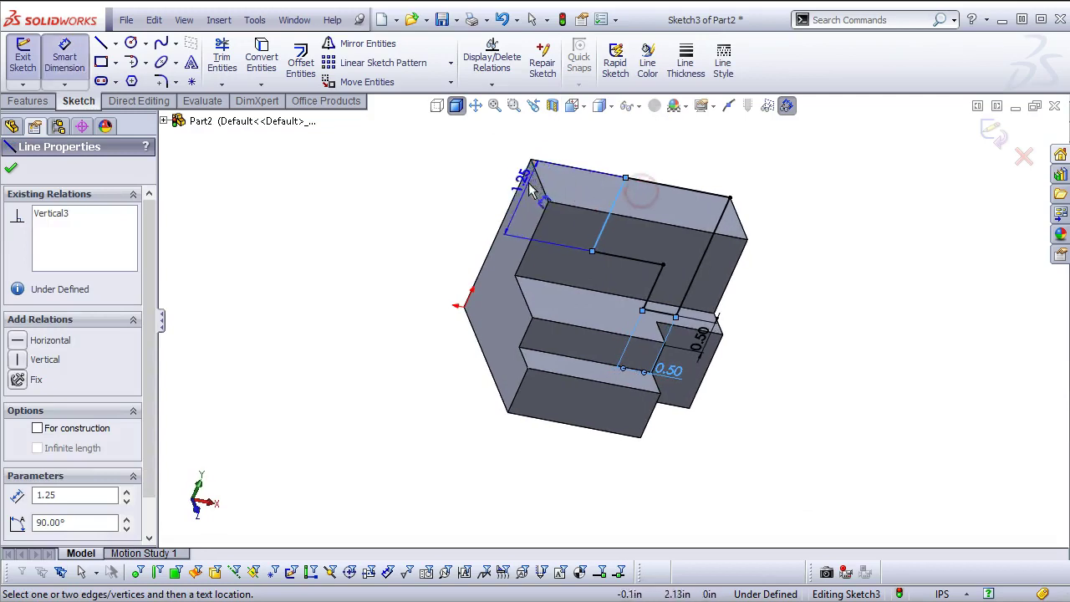
left_click(520, 182)
left_click(569, 159)
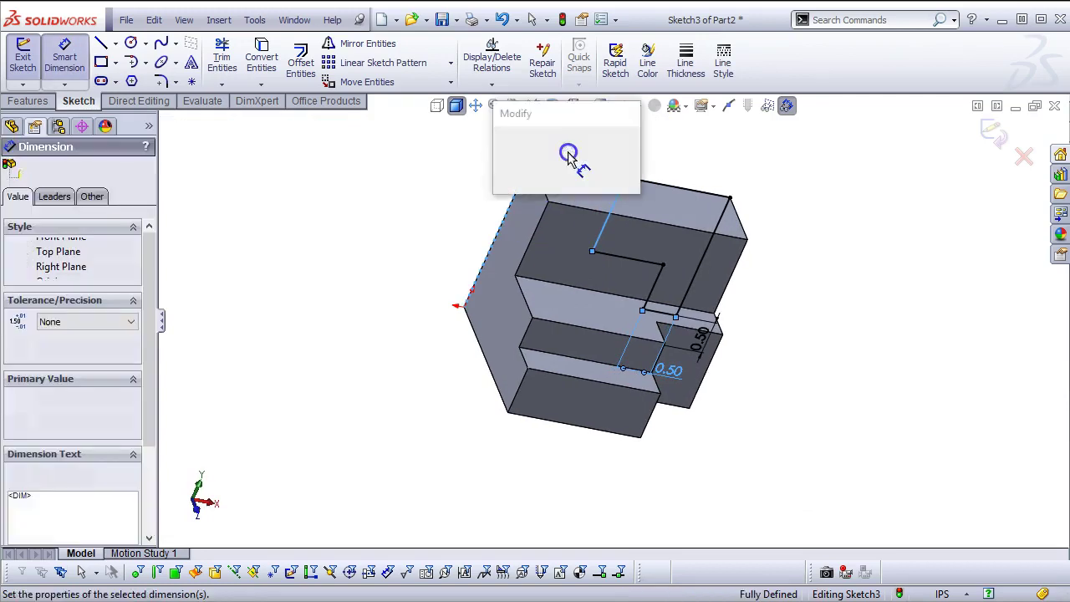
type("1.")
key("Return")
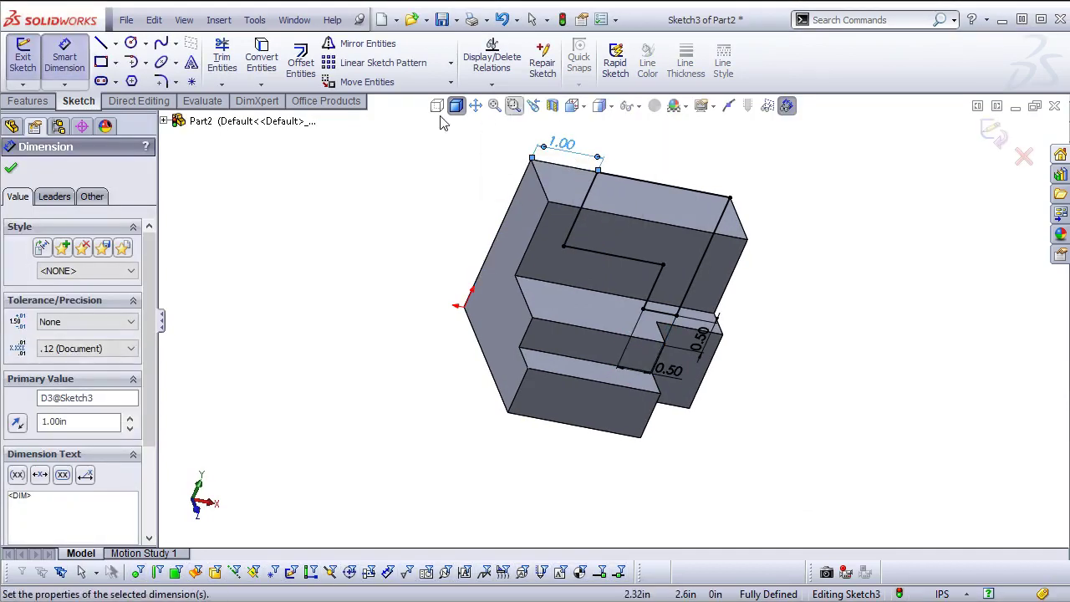
Extrude-cut Sketch3 Through All, then view the part in isometric
left_click(32, 102)
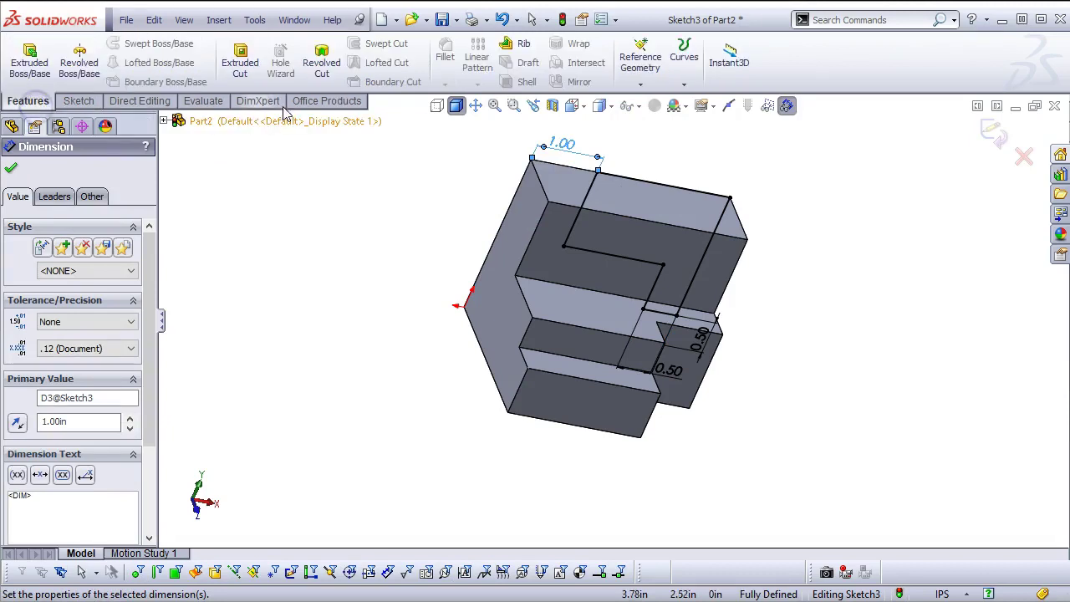
left_click(241, 65)
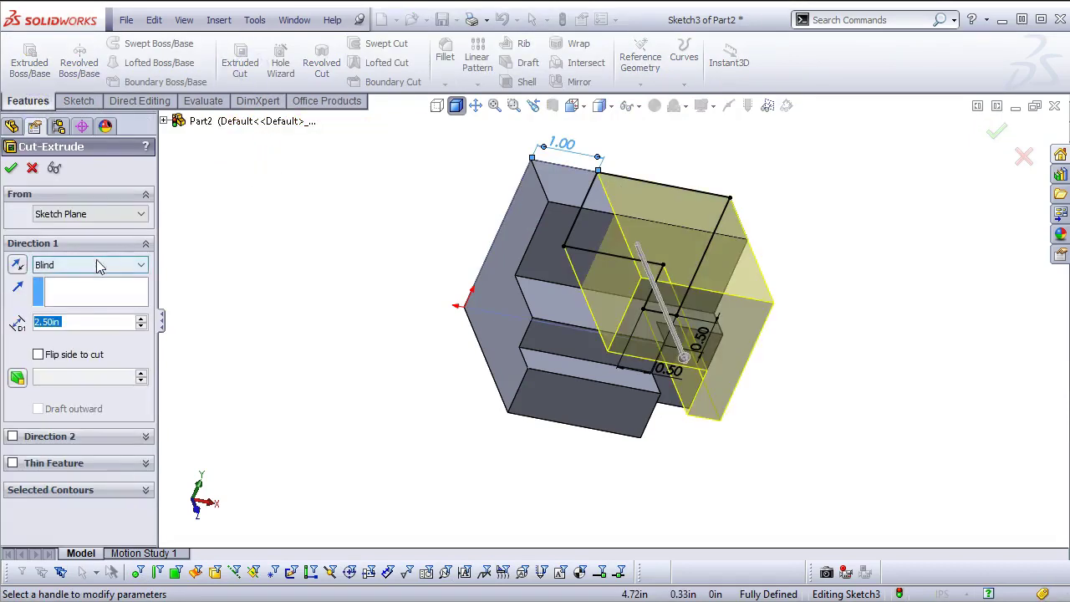
left_click(89, 265)
left_click(73, 292)
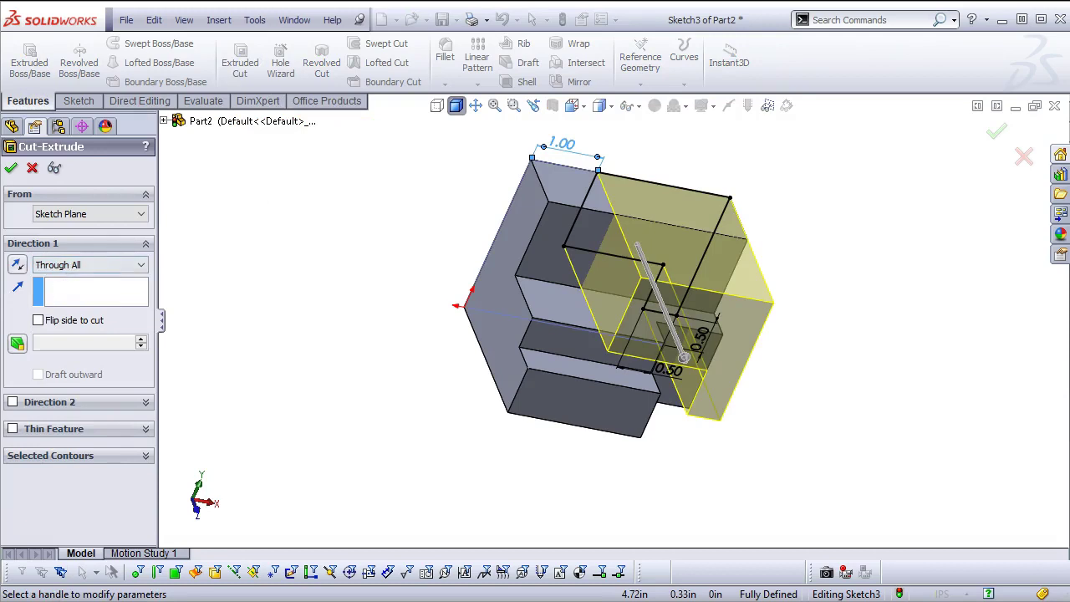
left_click(11, 168)
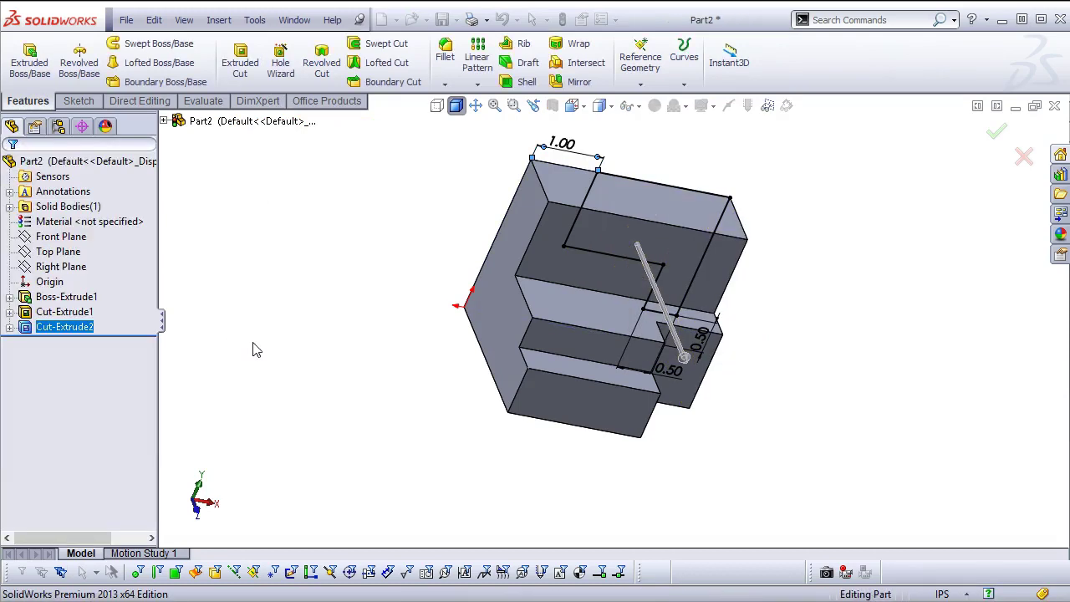
middle_click_drag(261, 351, 206, 299)
left_click(335, 381)
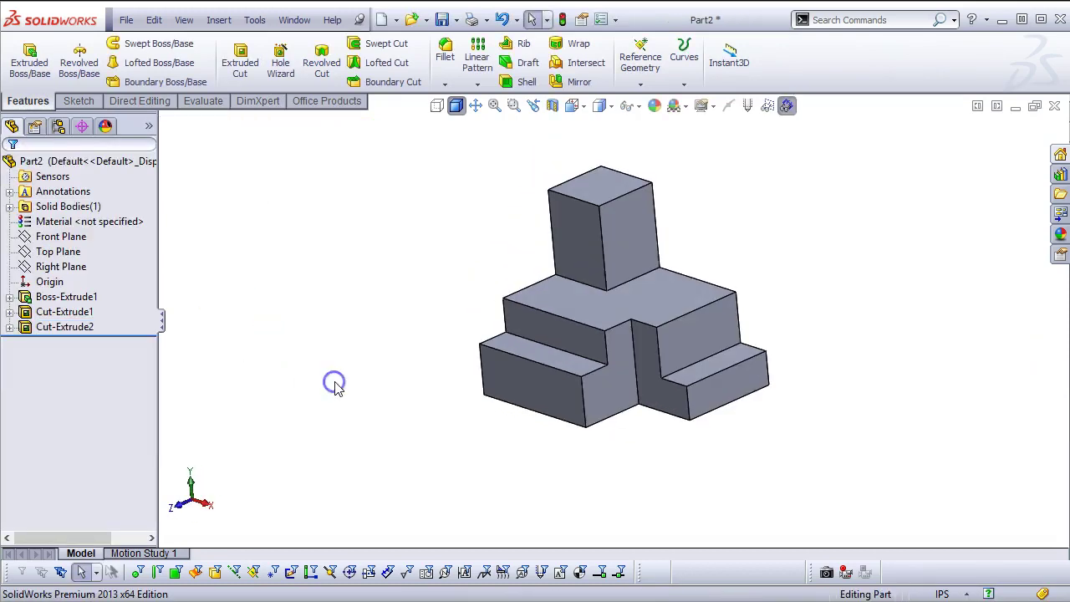
key("ctrl+7")
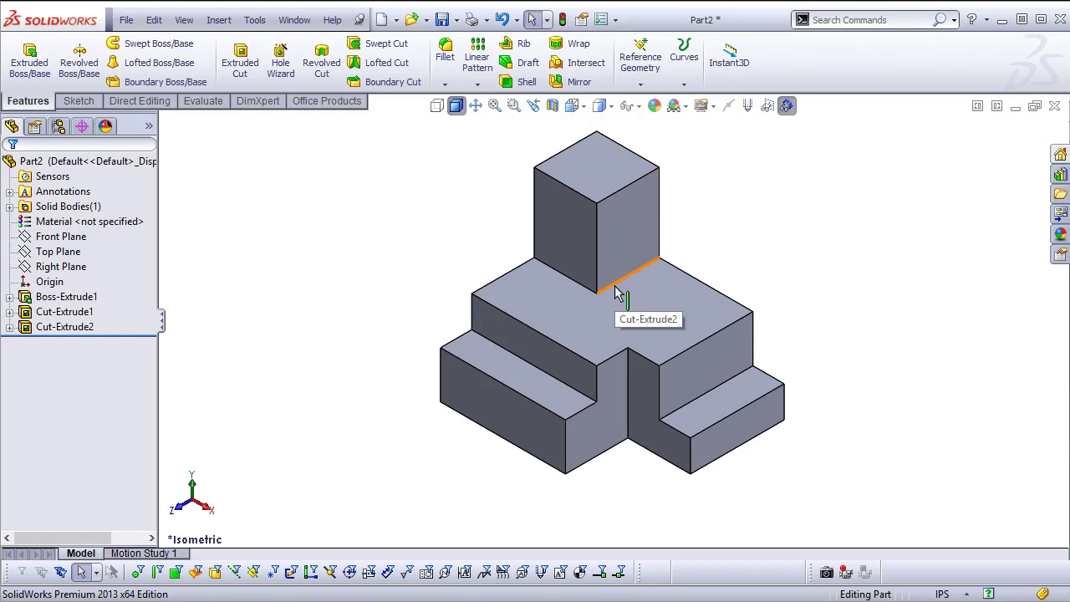
Edit Sketch3's pillar width from 1.00 to 1.50 and rebuild the part
key("f")
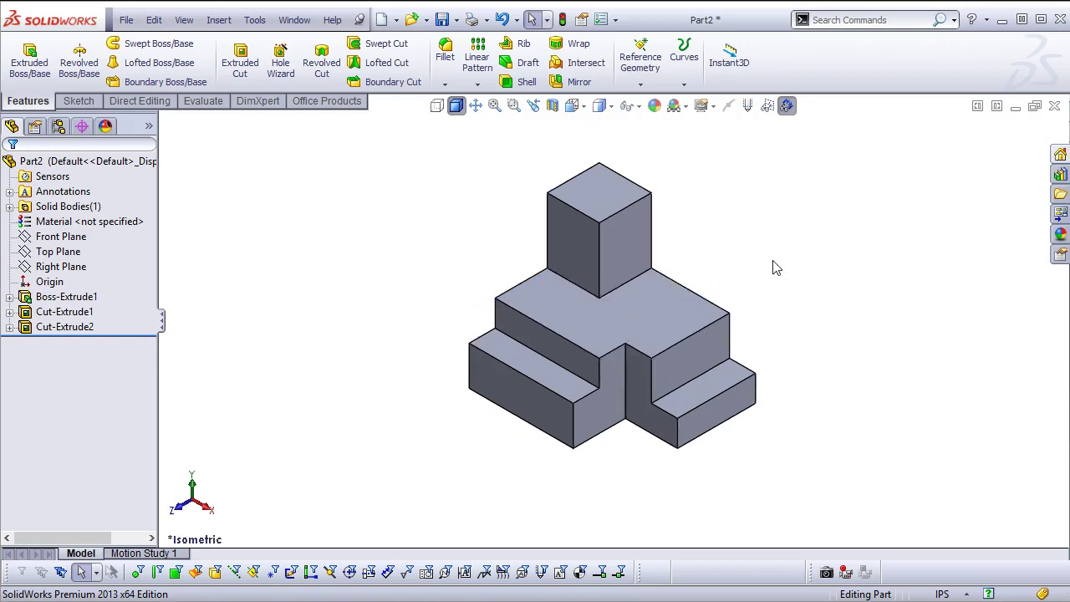
left_click(9, 327)
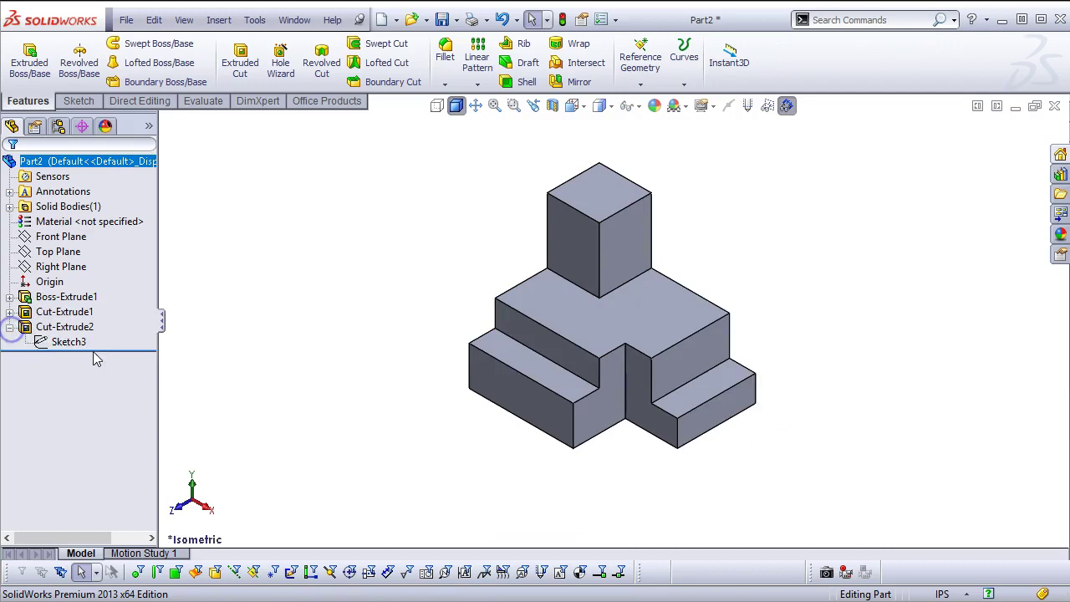
double_click(68, 342)
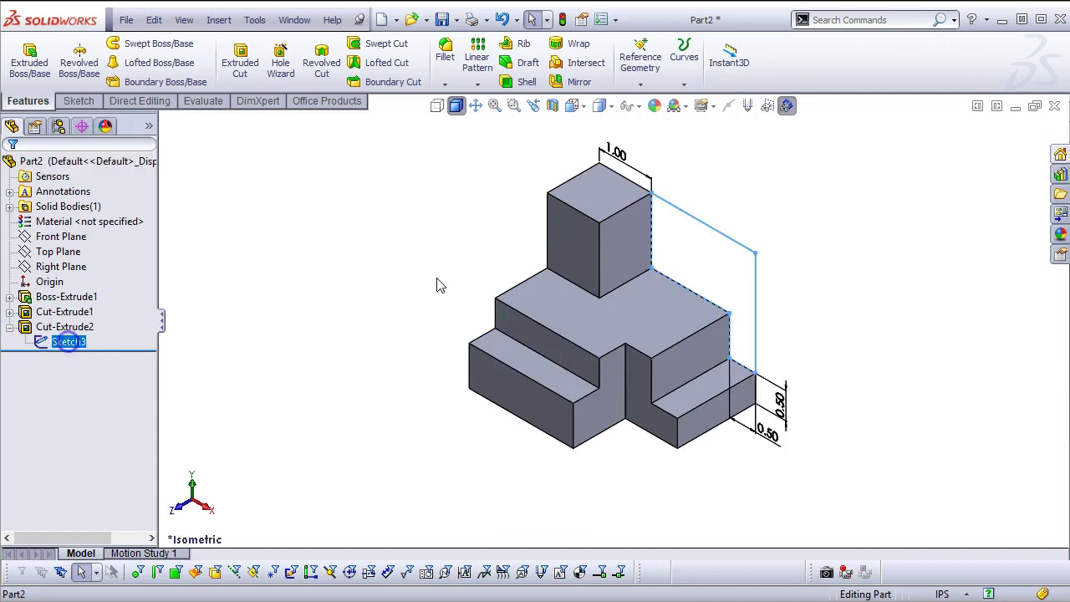
double_click(617, 154)
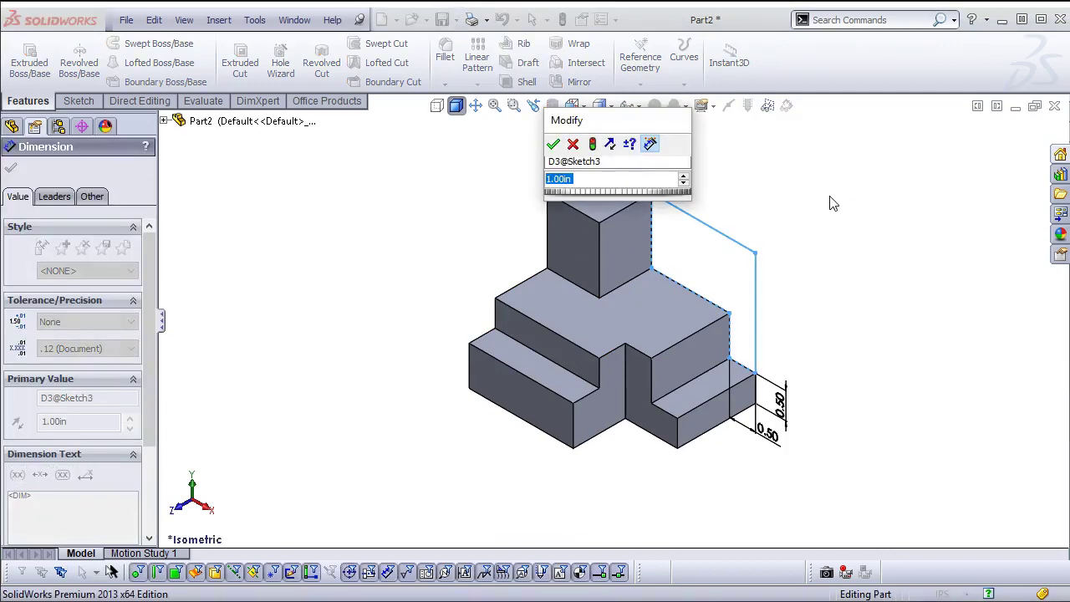
type("1.5")
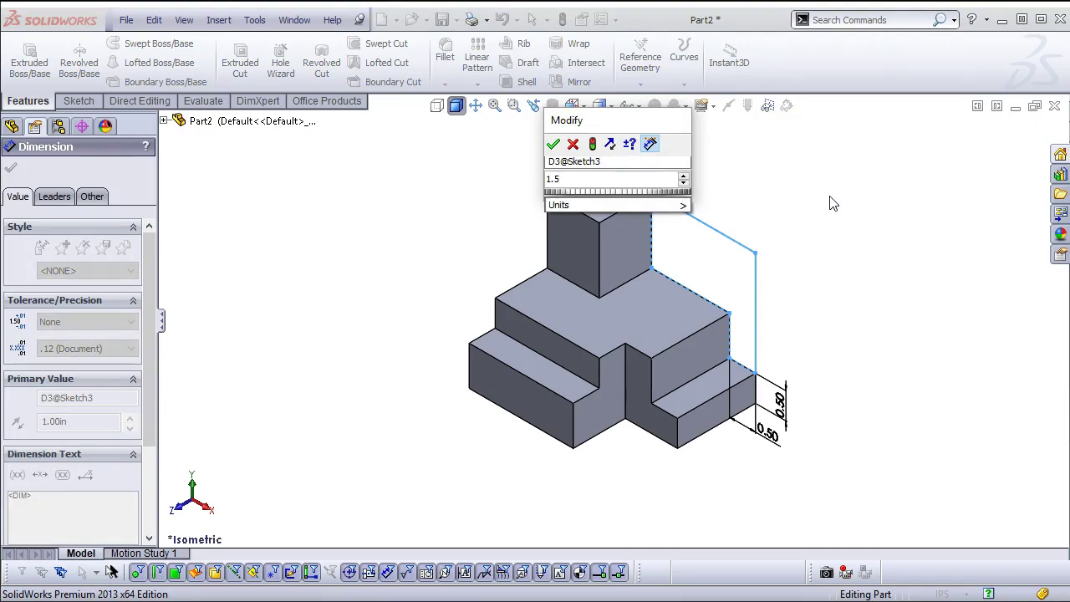
key("Return")
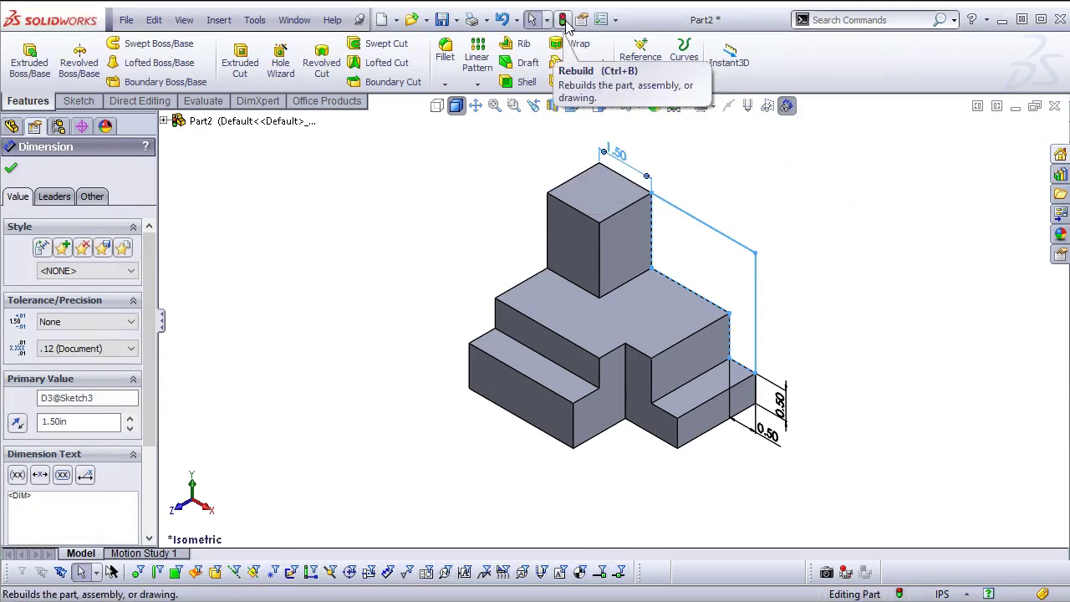
left_click(564, 19)
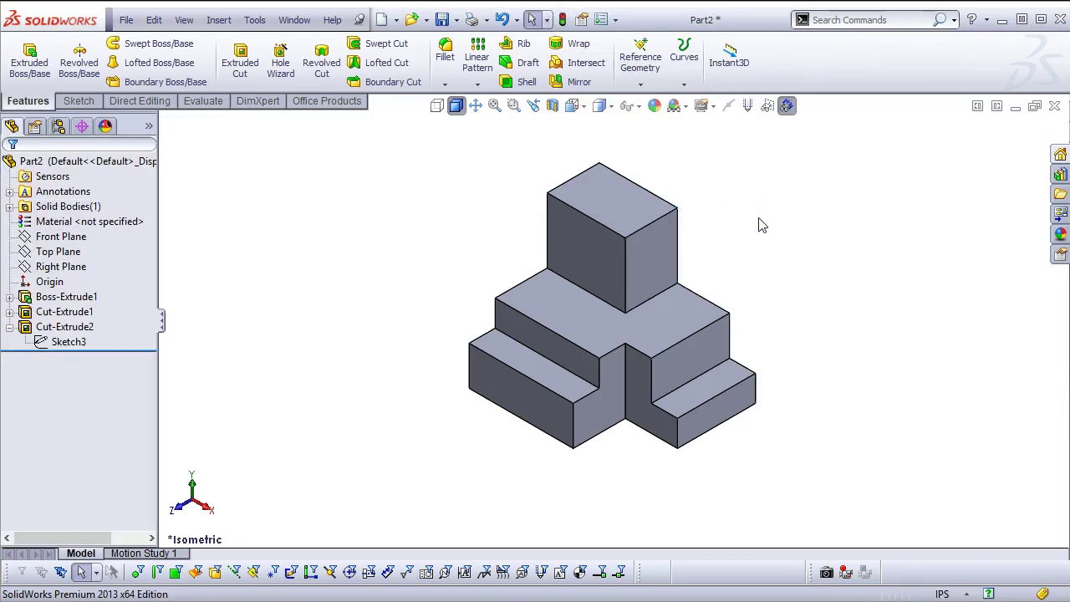
Save the part in the Ch3-1 folder, changing the P3-1 file name to P3-2
left_click(443, 19)
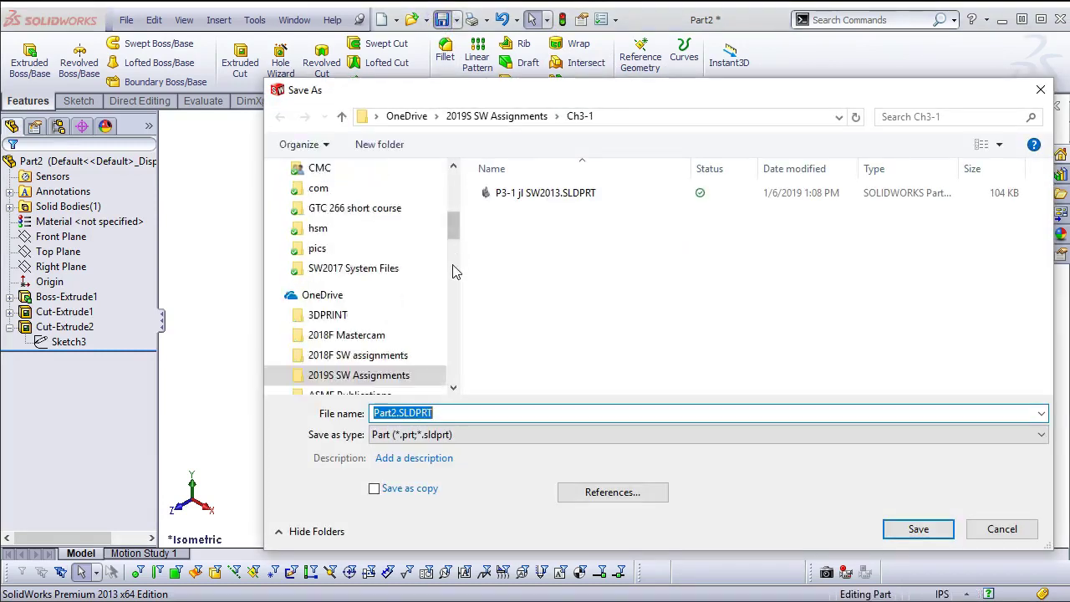
left_click(493, 194)
left_click(402, 413)
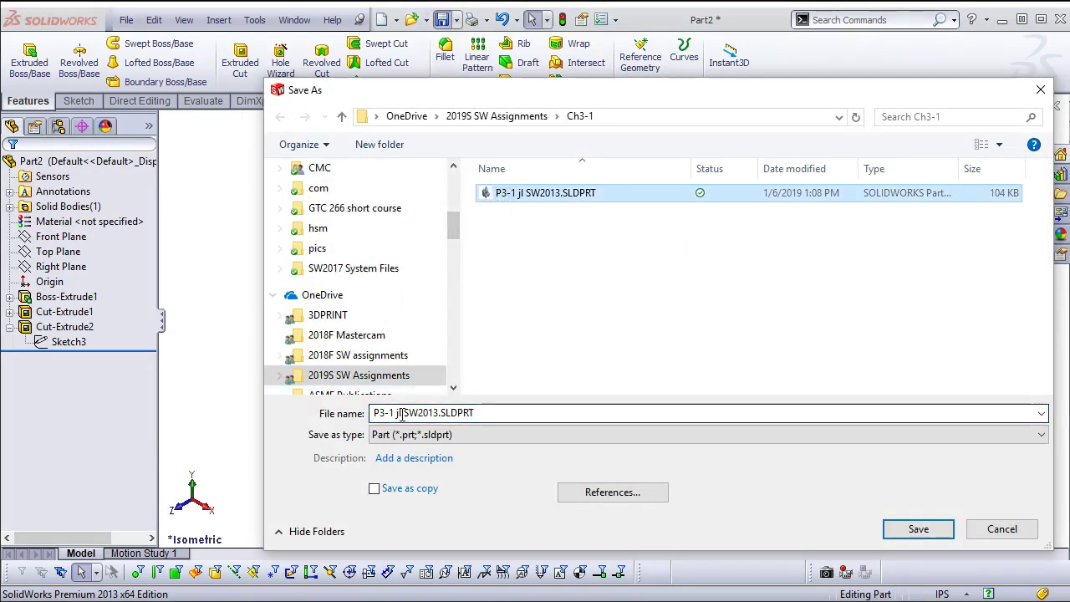
left_click(393, 413)
double_click(385, 413)
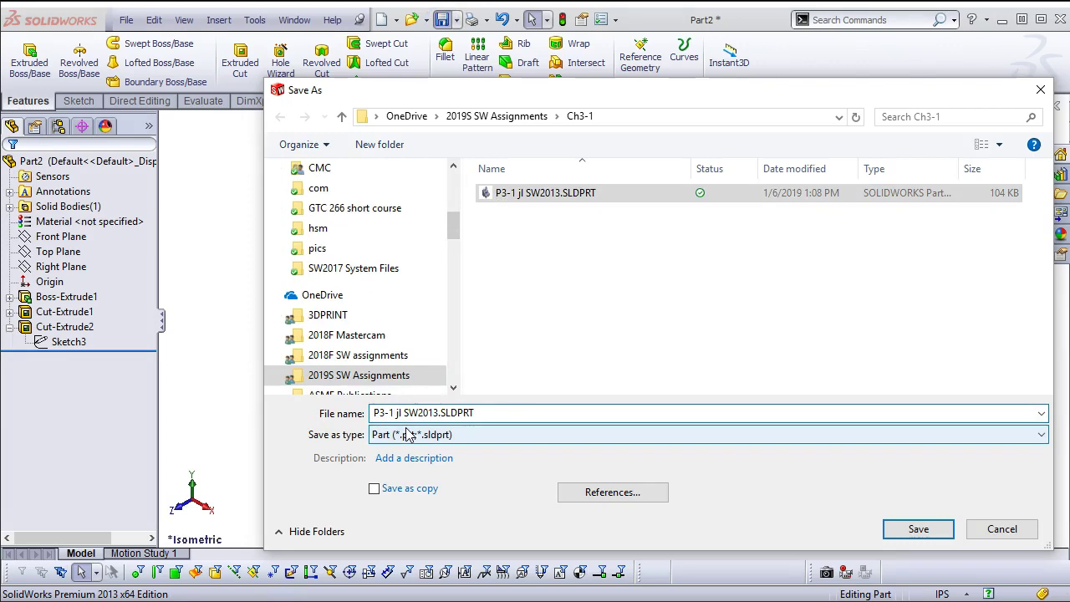
key("BackSpace")
type("2")
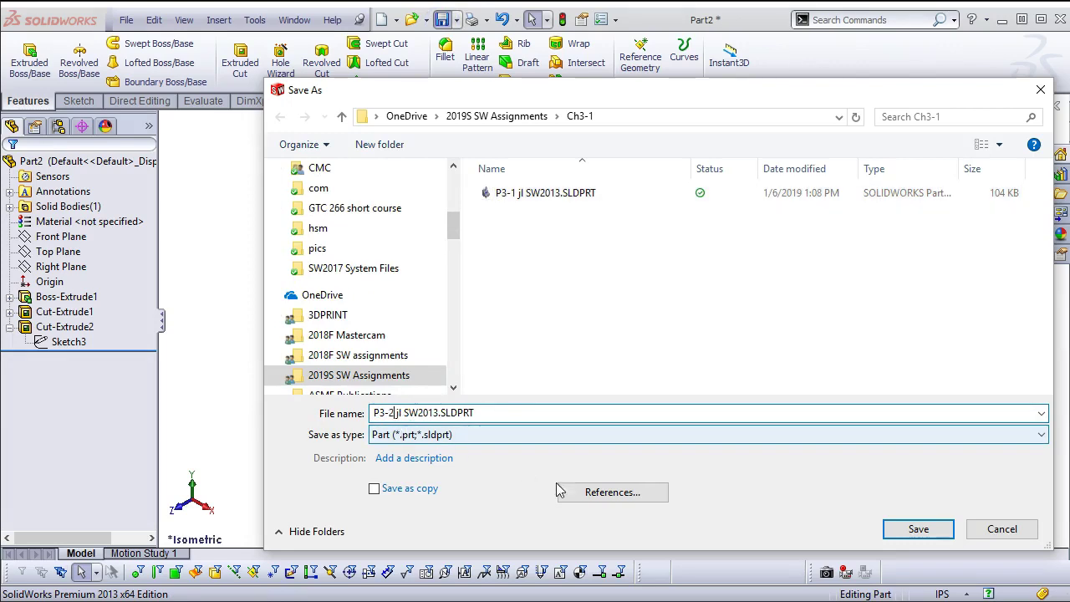
left_click(916, 529)
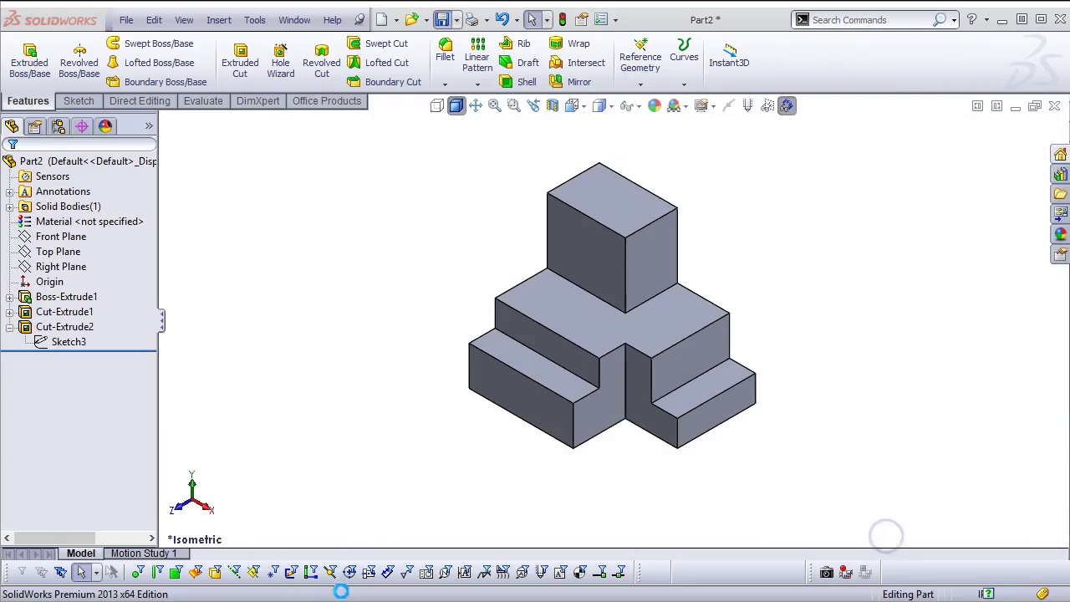